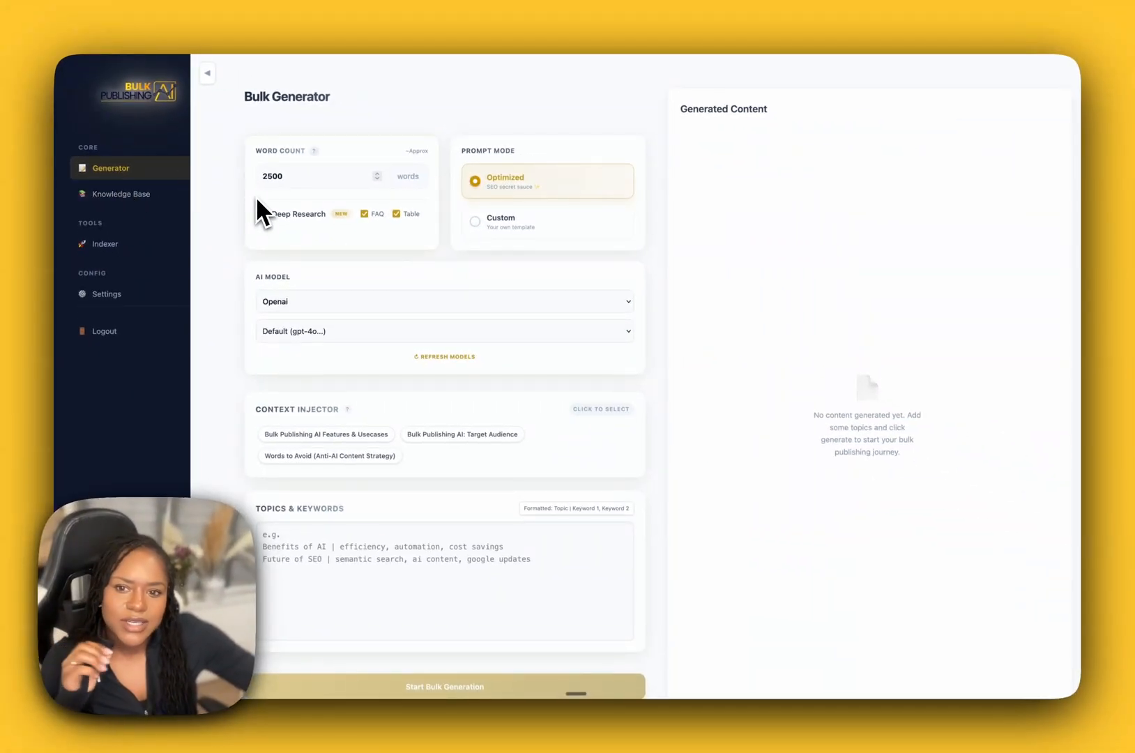
Try selecting the three knowledge base entries in the Context Injector and clear the selection again.
{"action": "scroll", "coordinate": [481, 446], "scroll_direction": "down", "scroll_amount": 3}
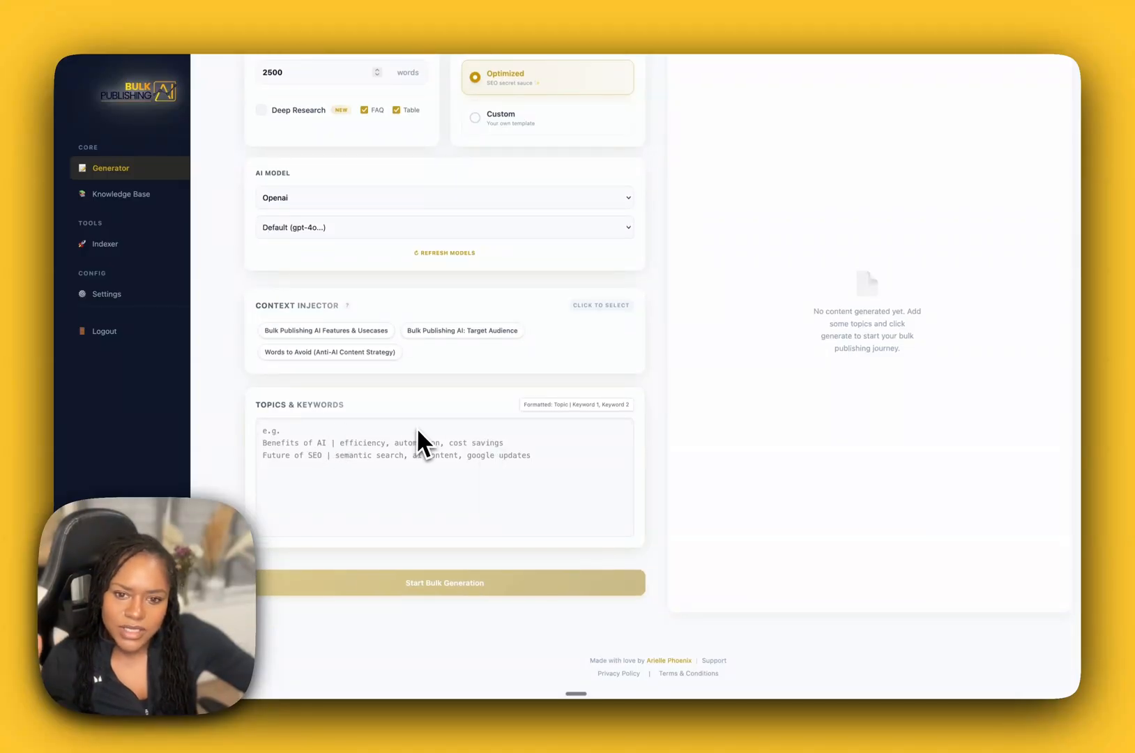
{"action": "scroll", "coordinate": [417, 427], "scroll_direction": "up", "scroll_amount": 1}
{"action": "left_click", "coordinate": [317, 361]}
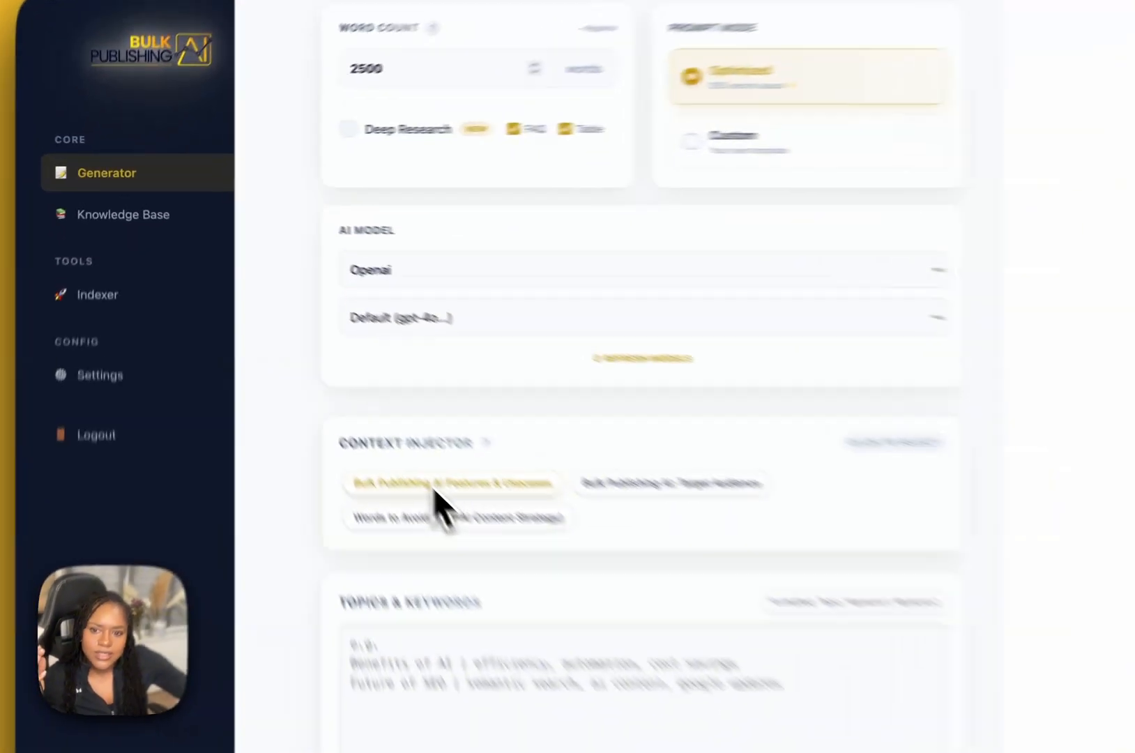
{"action": "left_click", "coordinate": [437, 360]}
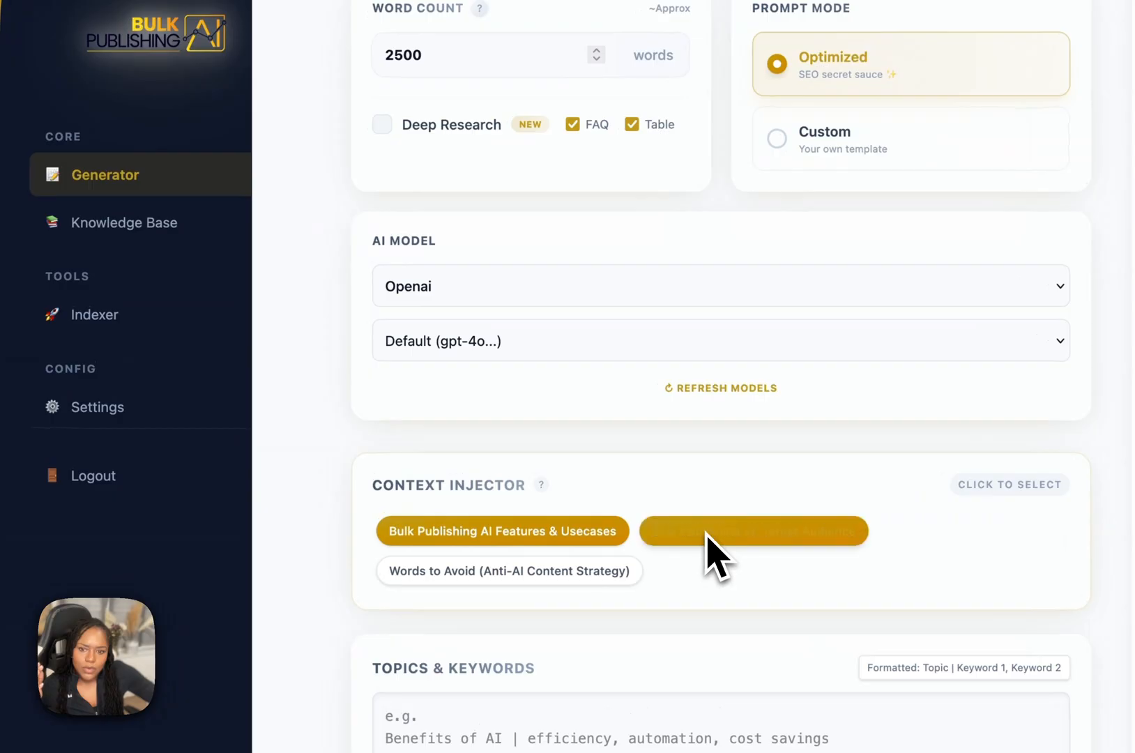
{"action": "left_click", "coordinate": [556, 570]}
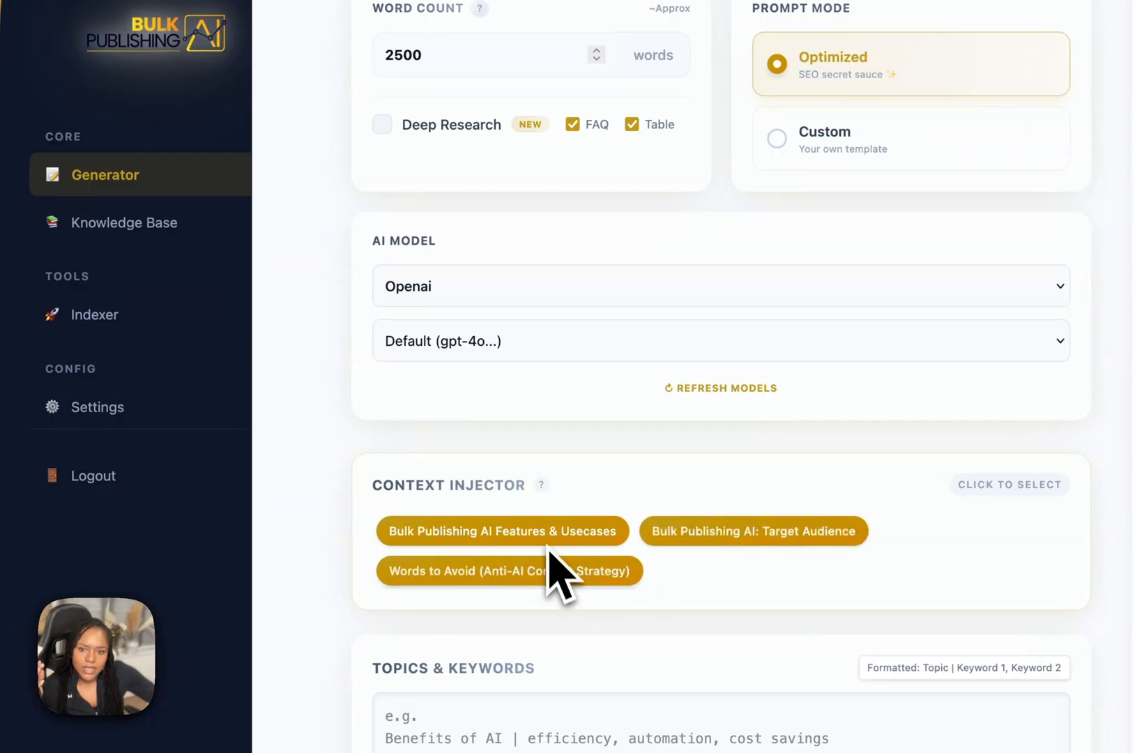
{"action": "left_click", "coordinate": [617, 534]}
{"action": "left_click", "coordinate": [680, 535]}
{"action": "left_click", "coordinate": [594, 572]}
{"action": "scroll", "coordinate": [576, 586], "scroll_direction": "up", "scroll_amount": 4}
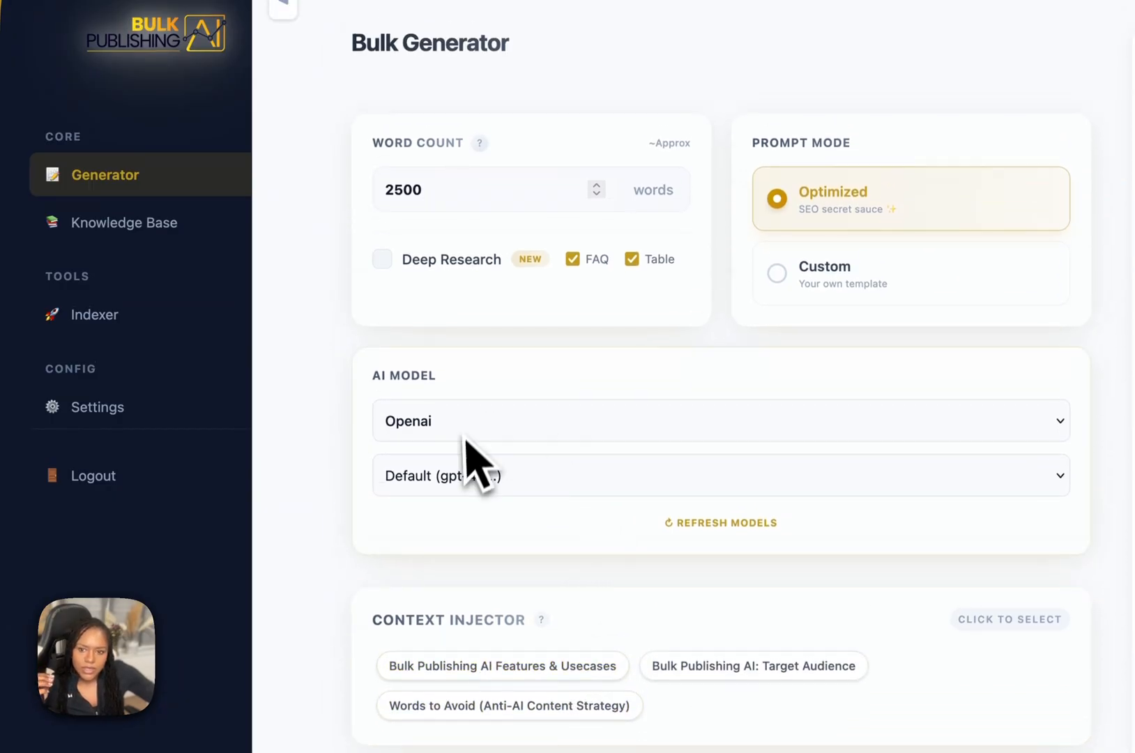
Check the provider choices available for the AI model.
{"action": "left_click", "coordinate": [484, 432]}
{"action": "left_click", "coordinate": [473, 411]}
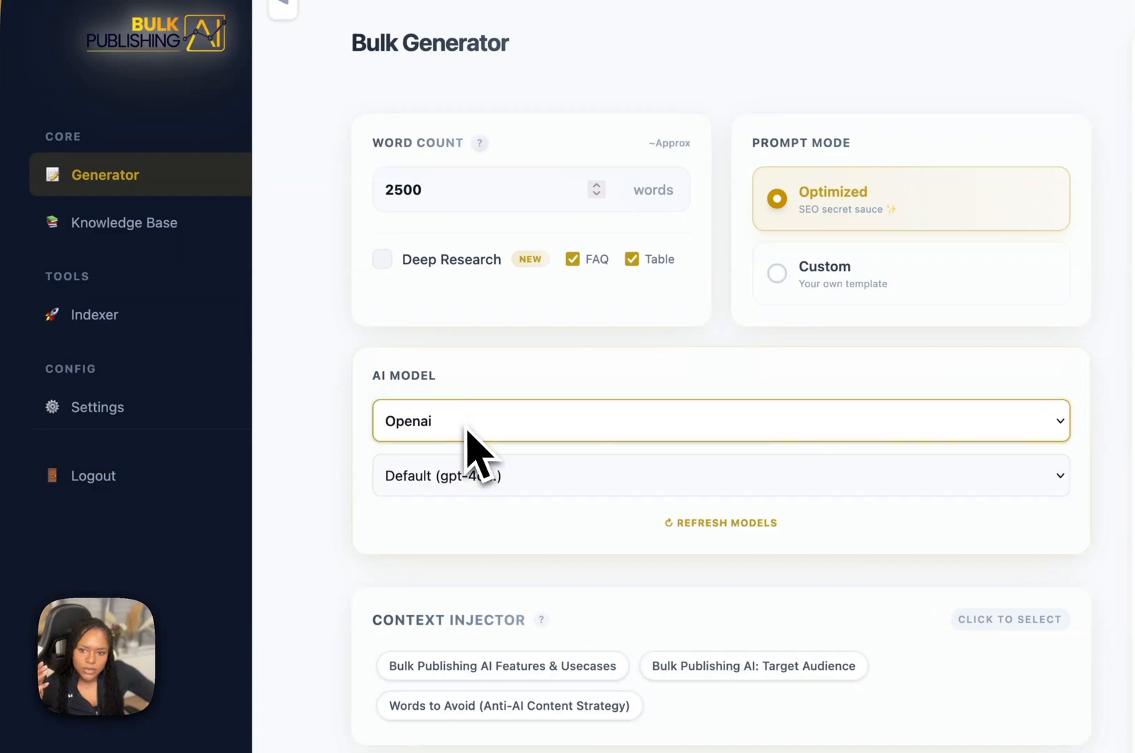
{"action": "left_click", "coordinate": [466, 429]}
{"action": "left_click", "coordinate": [494, 394]}
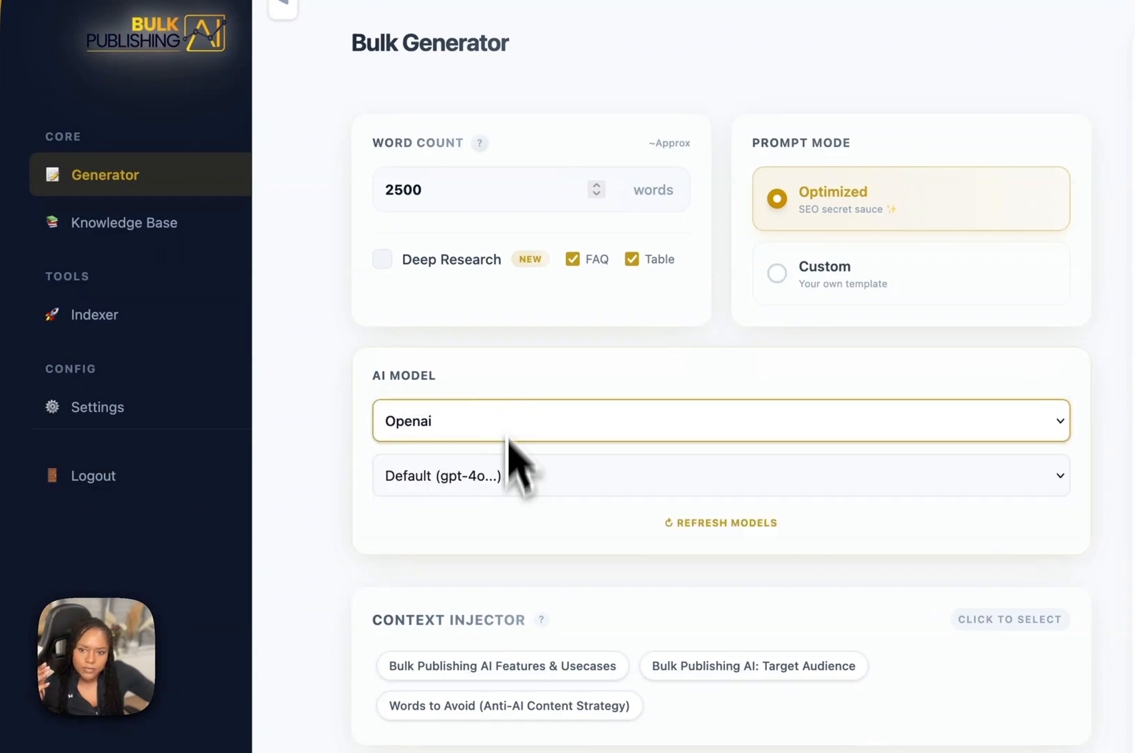
Try Deep Research mode for the word count and switch it back off.
{"action": "left_click_drag", "start_coordinate": [436, 185], "coordinate": [357, 178]}
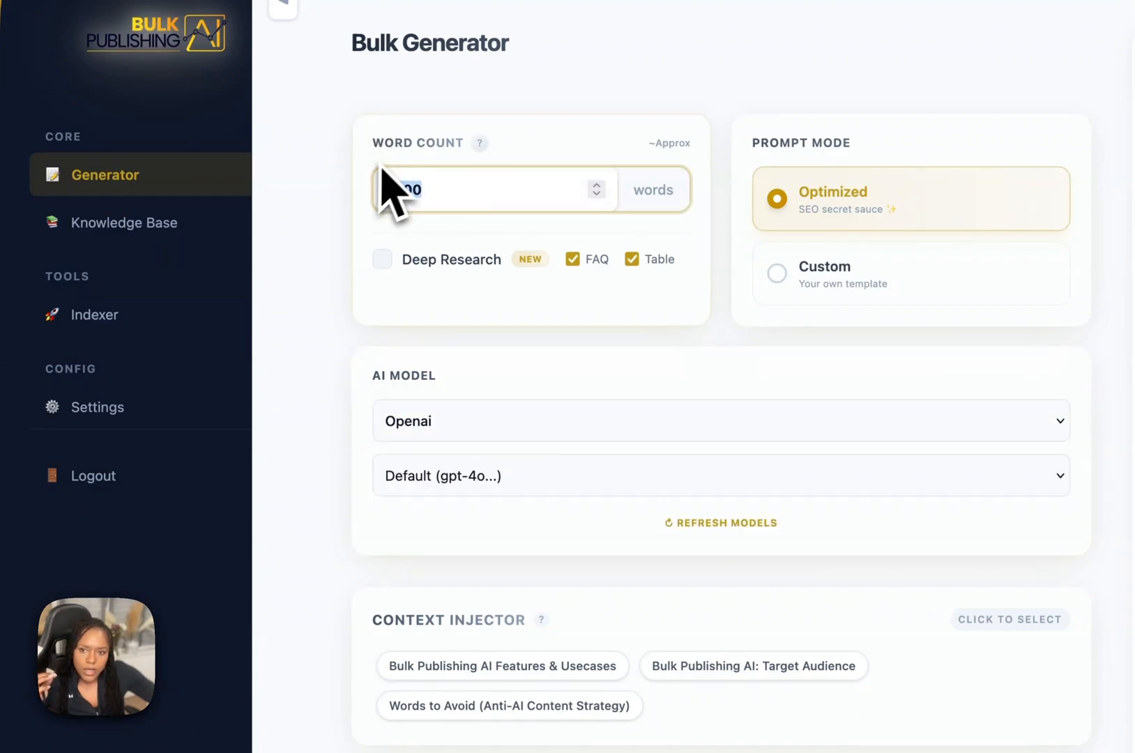
{"action": "left_click", "coordinate": [402, 258]}
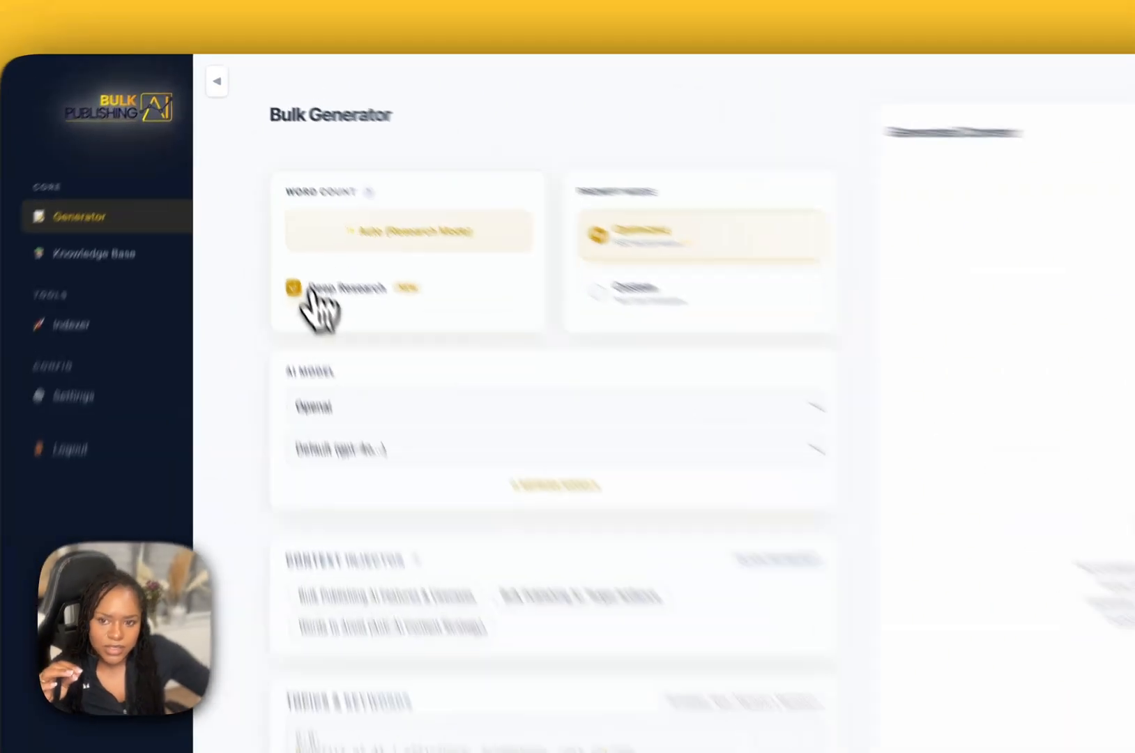
{"action": "left_click", "coordinate": [272, 219]}
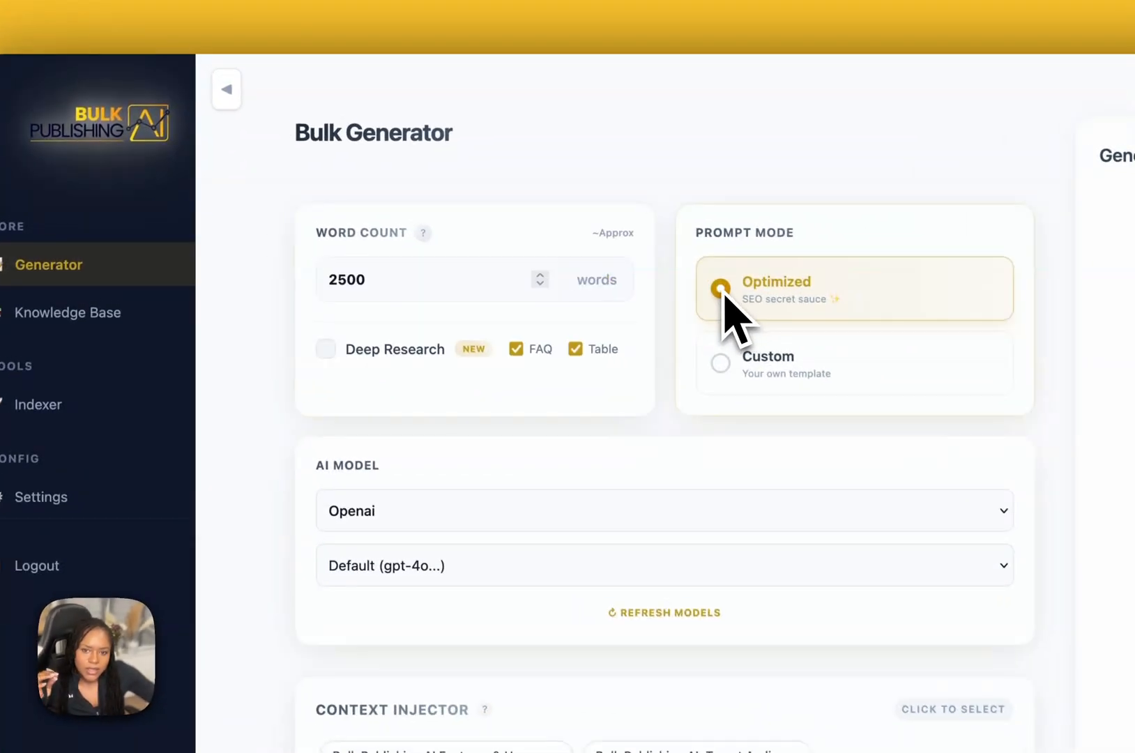
Review the Custom prompt mode's user prompt template and return the prompt mode to Optimized.
{"action": "left_click", "coordinate": [722, 359]}
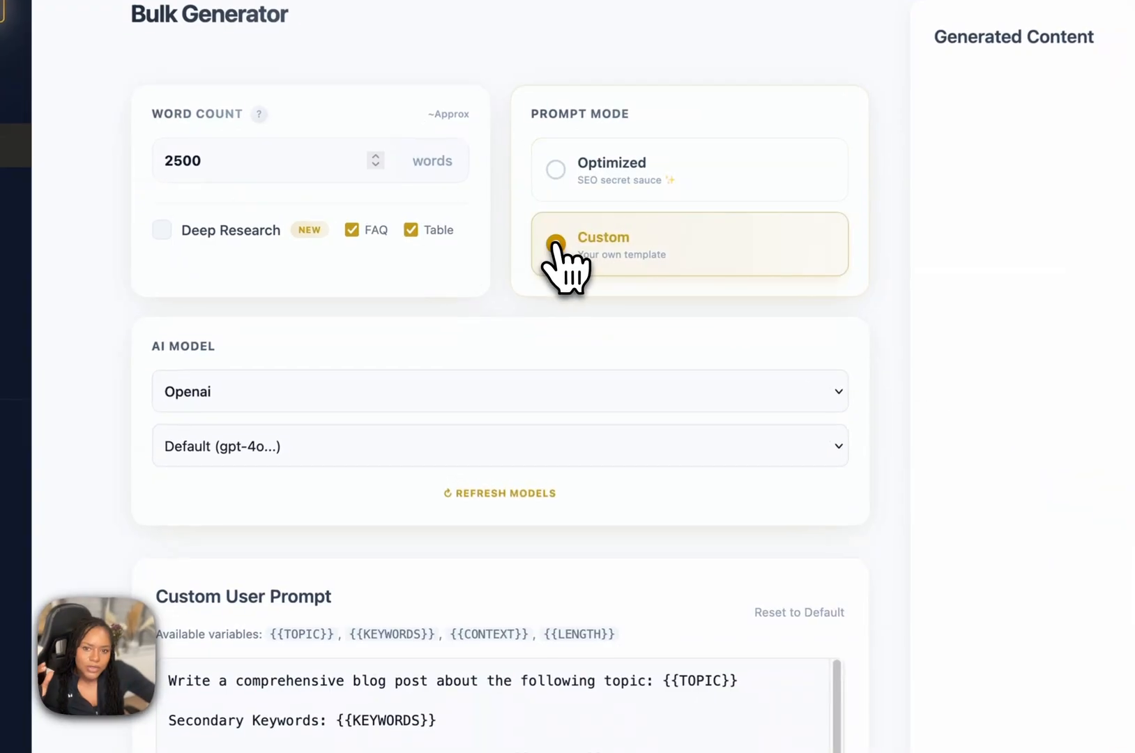
{"action": "scroll", "coordinate": [684, 507], "scroll_direction": "down", "scroll_amount": 3}
{"action": "scroll", "coordinate": [672, 514], "scroll_direction": "down", "scroll_amount": 1}
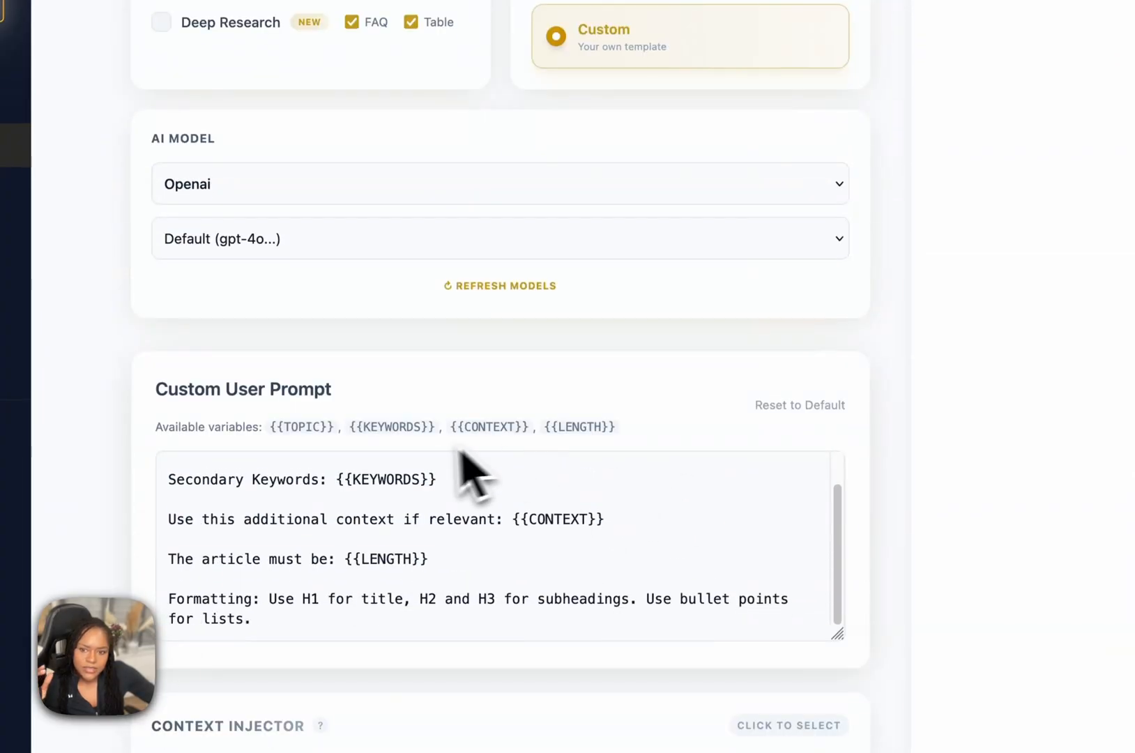
{"action": "scroll", "coordinate": [463, 481], "scroll_direction": "up", "scroll_amount": 1}
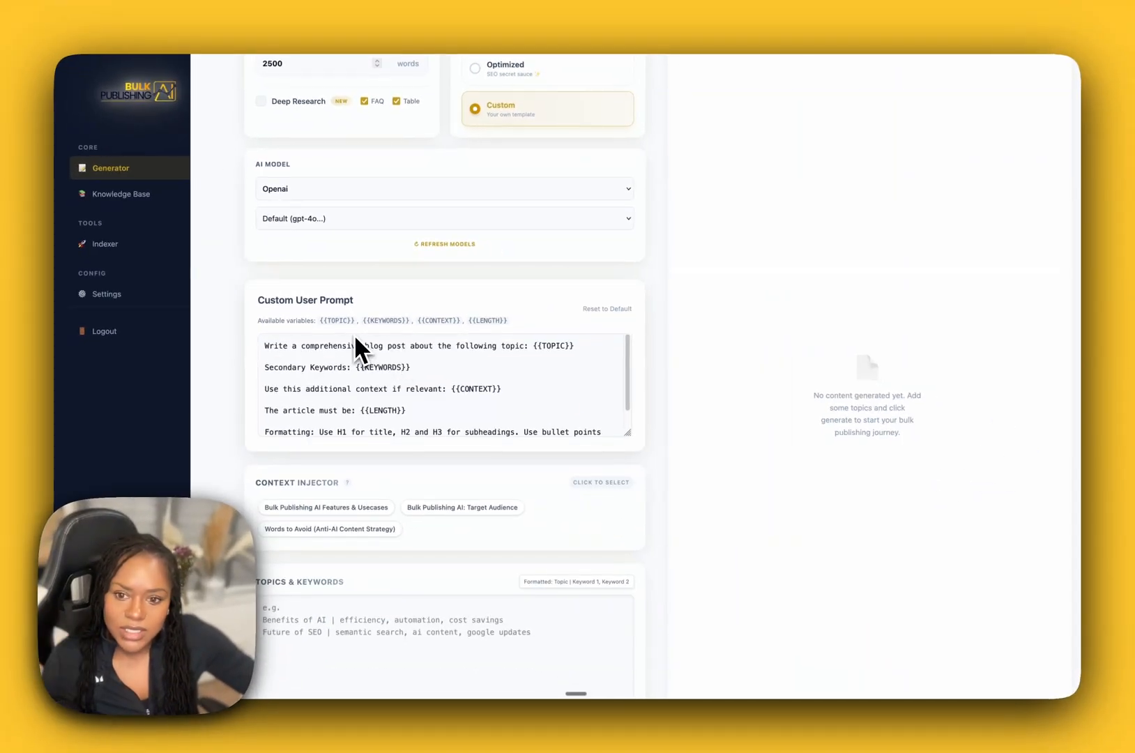
{"action": "scroll", "coordinate": [368, 366], "scroll_direction": "up", "scroll_amount": 3}
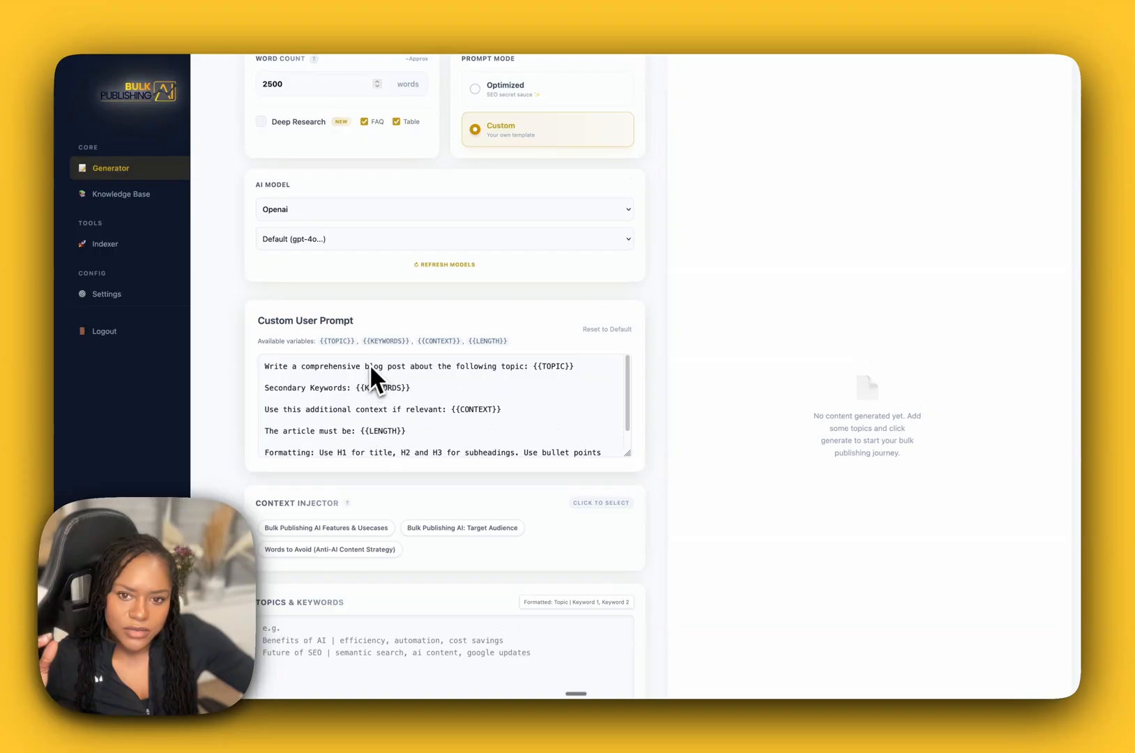
{"action": "left_click", "coordinate": [481, 146]}
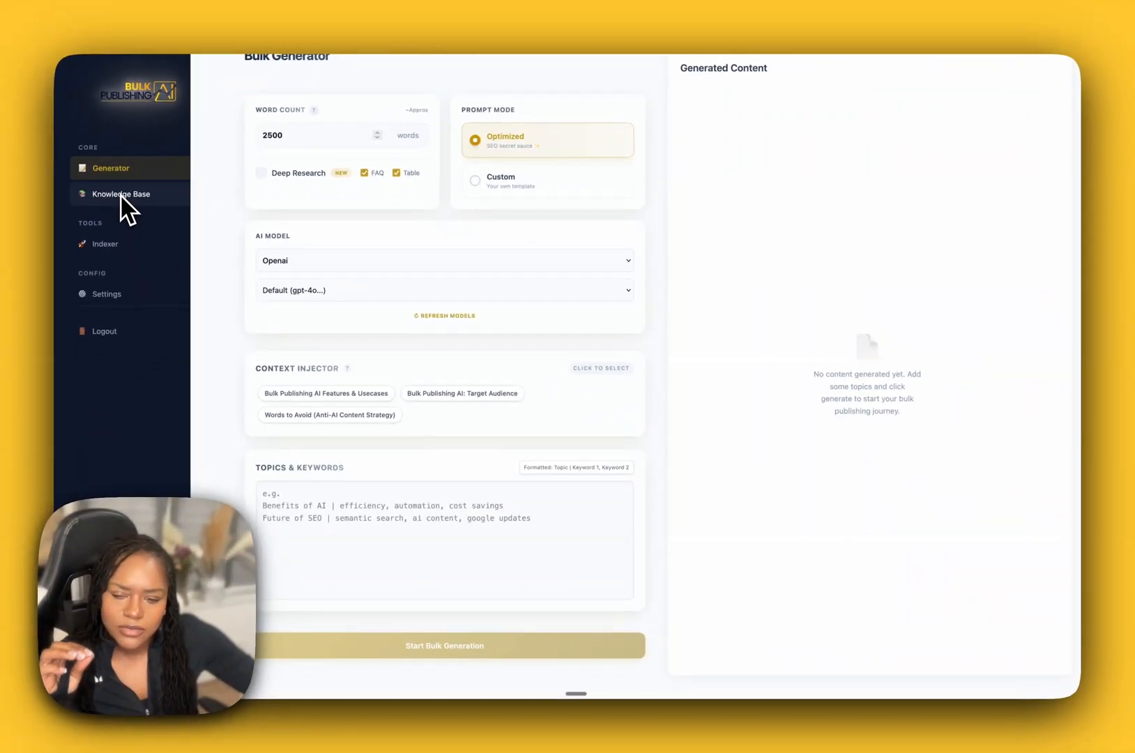
Open the Knowledge Base and review the saved Target Audience, Features & Usecases and Words to Avoid items.
{"action": "left_click", "coordinate": [122, 197]}
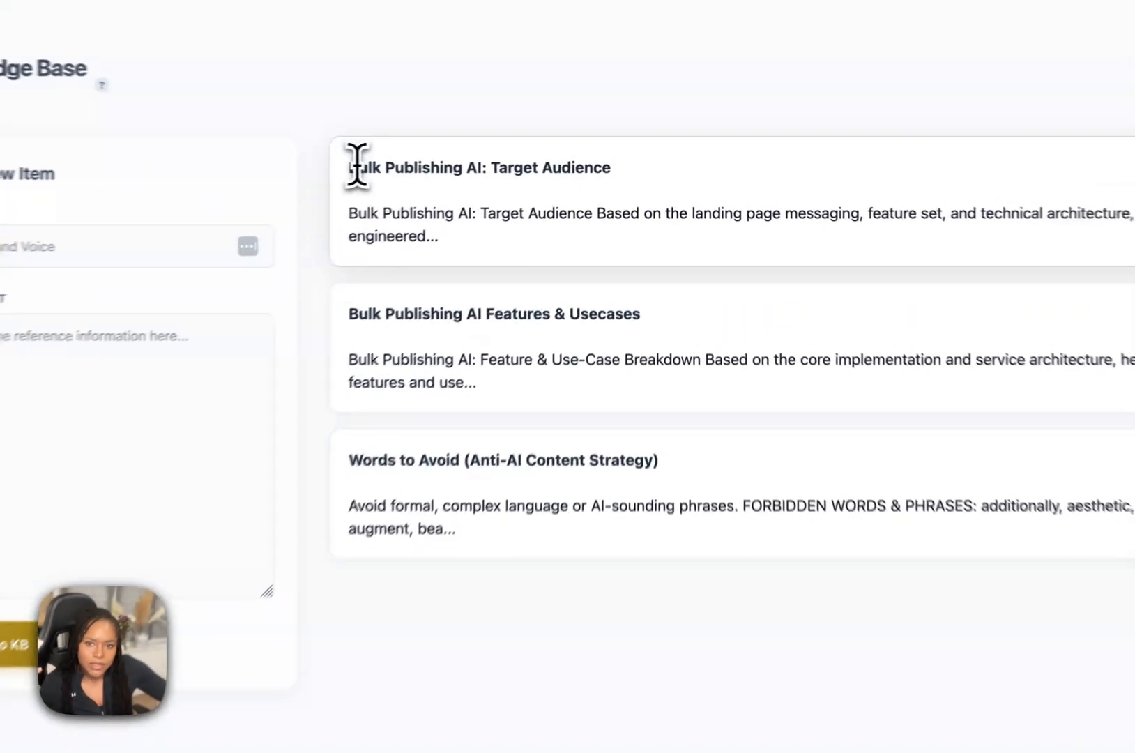
{"action": "left_click_drag", "start_coordinate": [493, 153], "coordinate": [677, 156]}
{"action": "left_click", "coordinate": [673, 155]}
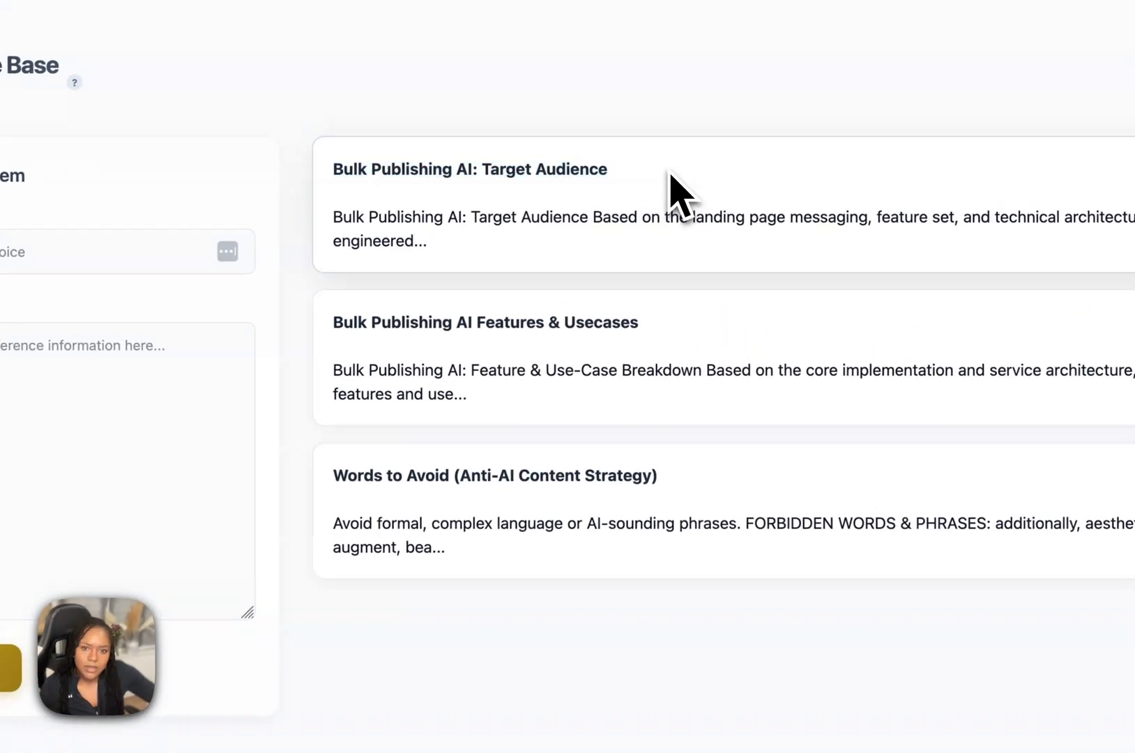
{"action": "left_click_drag", "start_coordinate": [337, 322], "coordinate": [679, 342]}
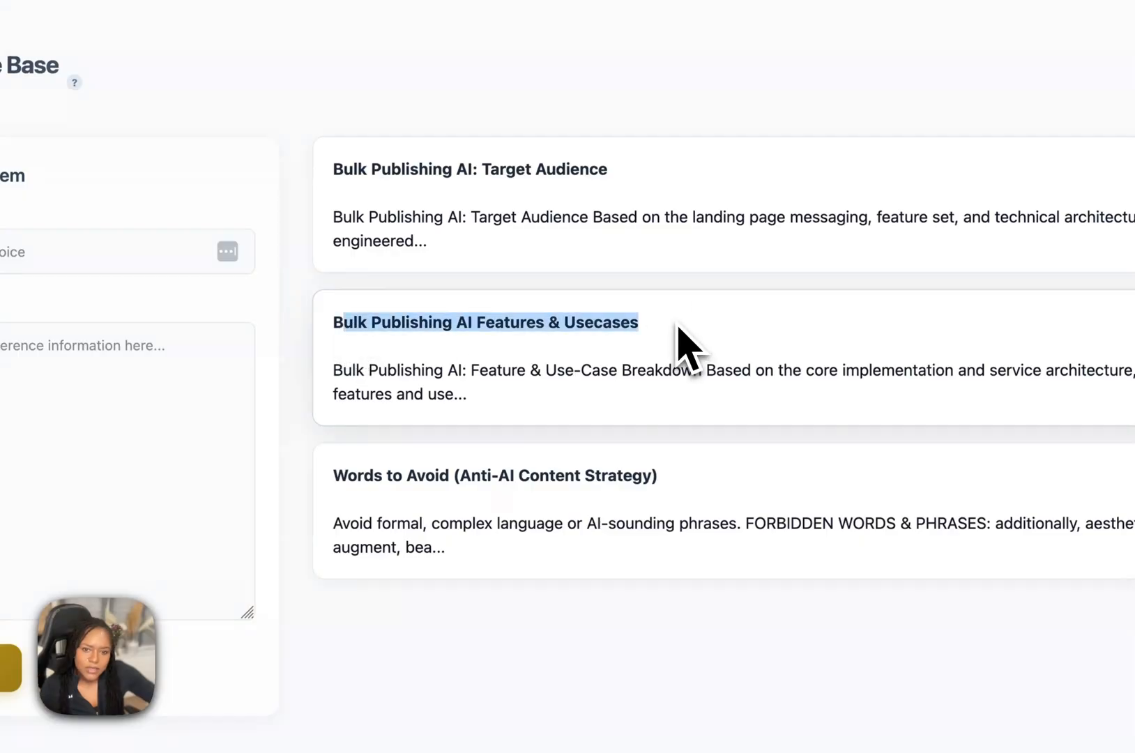
{"action": "left_click", "coordinate": [680, 342]}
{"action": "left_click_drag", "start_coordinate": [337, 475], "coordinate": [709, 537]}
{"action": "left_click", "coordinate": [628, 578]}
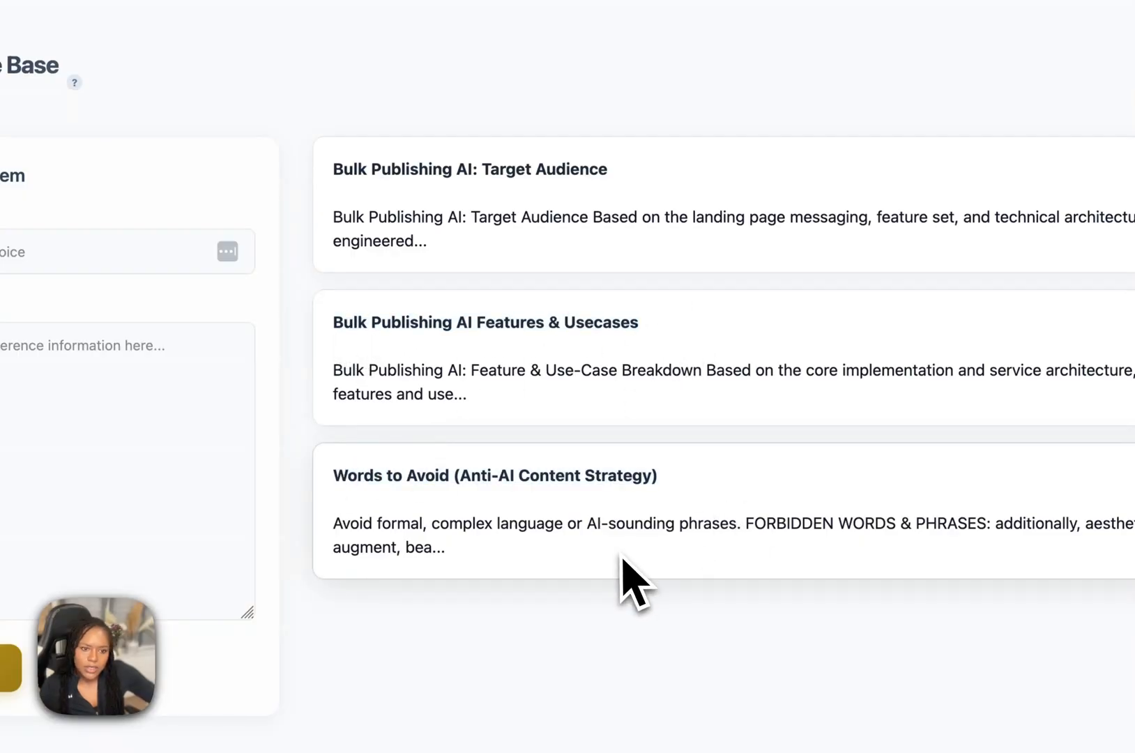
Open the Words to Avoid (Anti-AI Content Strategy) item for editing, read through its forbidden phrases and stylistic rules, and save it.
{"action": "left_click", "coordinate": [969, 371]}
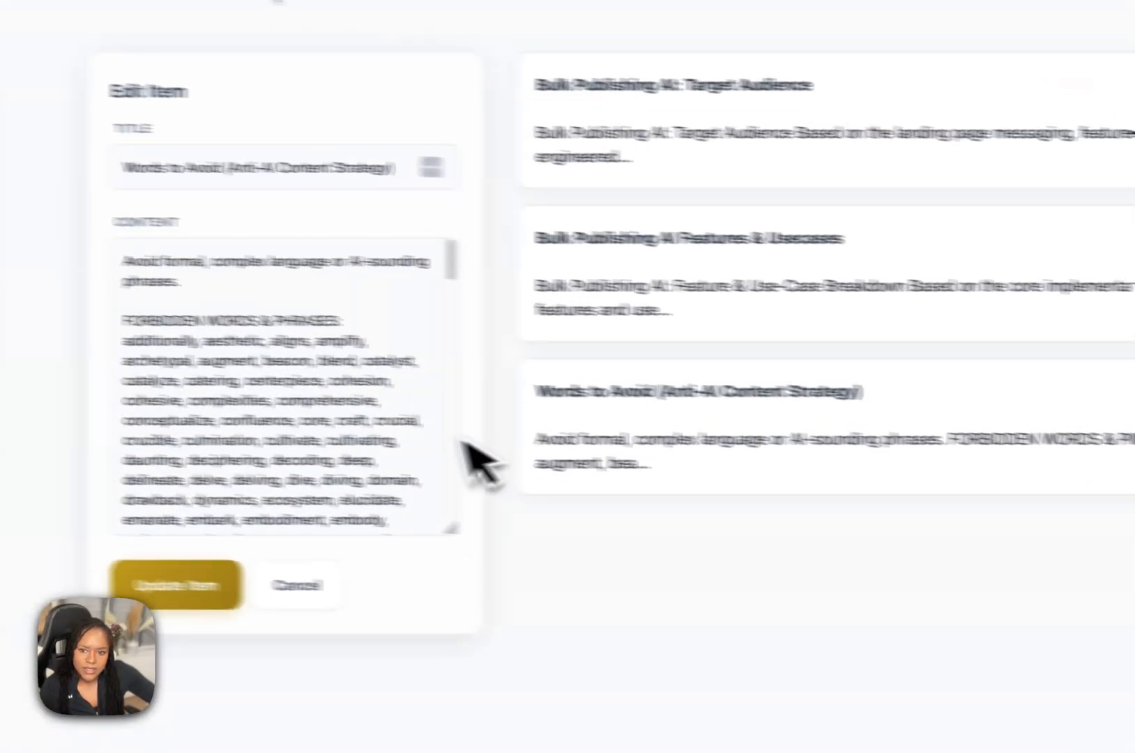
{"action": "left_click", "coordinate": [525, 296]}
{"action": "scroll", "coordinate": [525, 295], "scroll_direction": "down", "scroll_amount": 3}
{"action": "left_click_drag", "start_coordinate": [524, 294], "coordinate": [482, 380]}
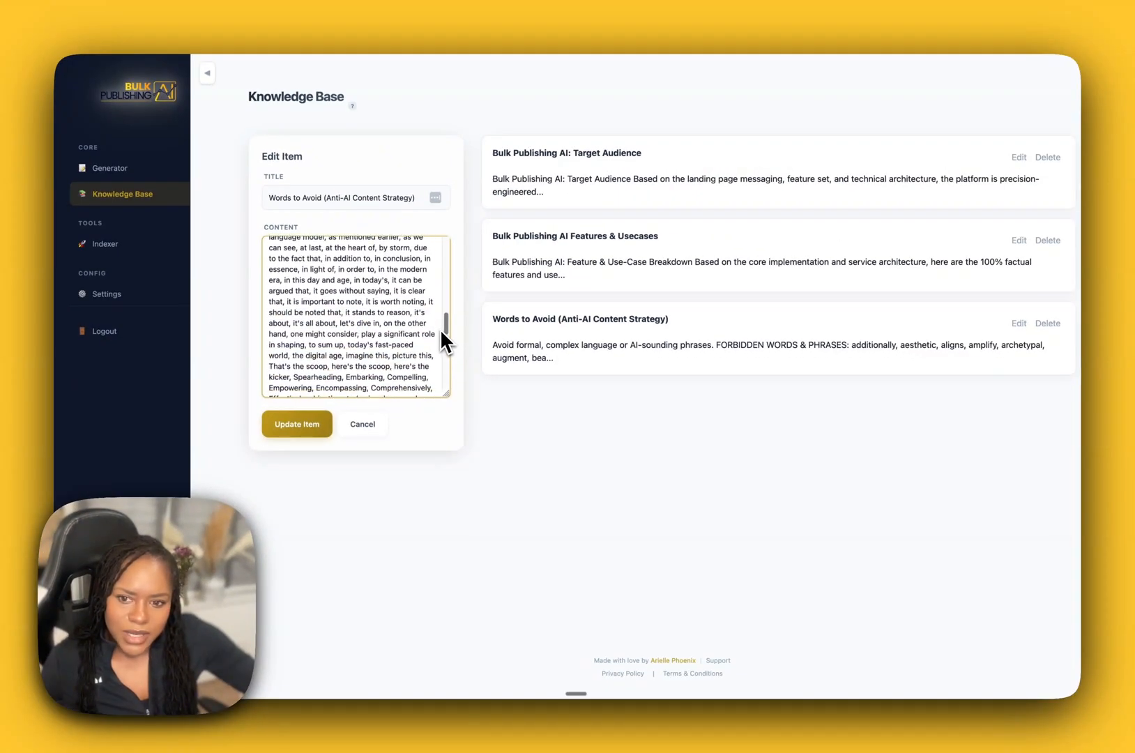
{"action": "left_click_drag", "start_coordinate": [440, 329], "coordinate": [454, 420]}
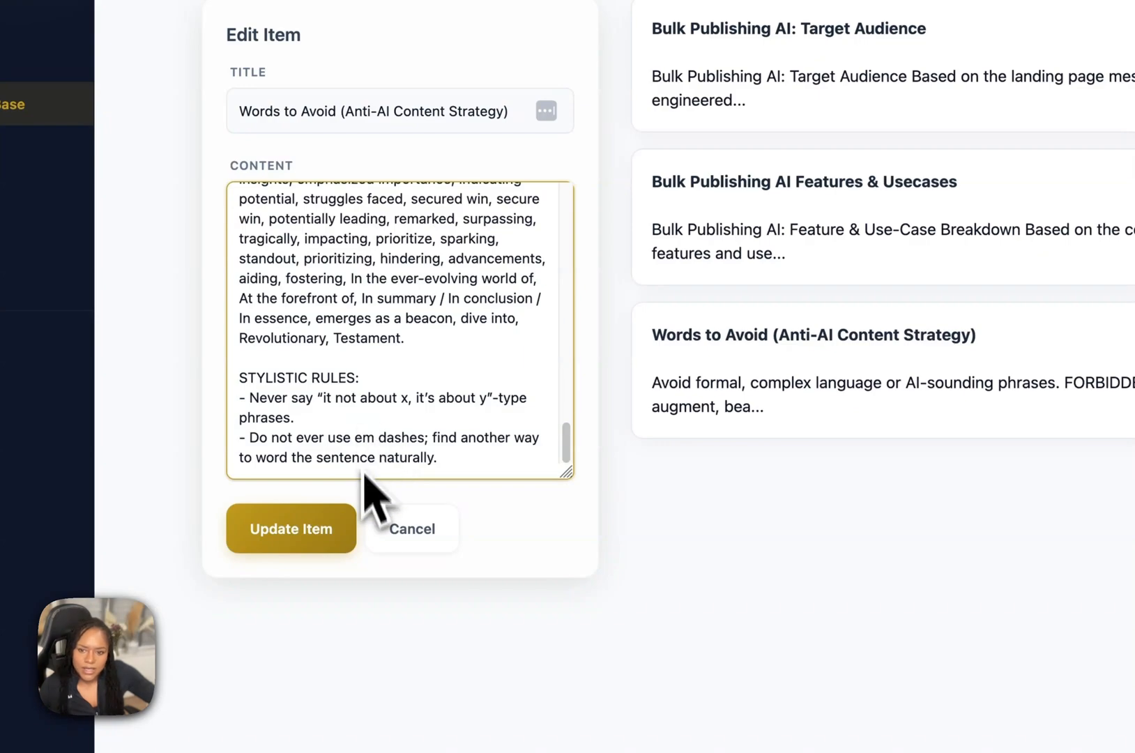
{"action": "left_click", "coordinate": [378, 362]}
{"action": "scroll", "coordinate": [379, 363], "scroll_direction": "up", "scroll_amount": 15}
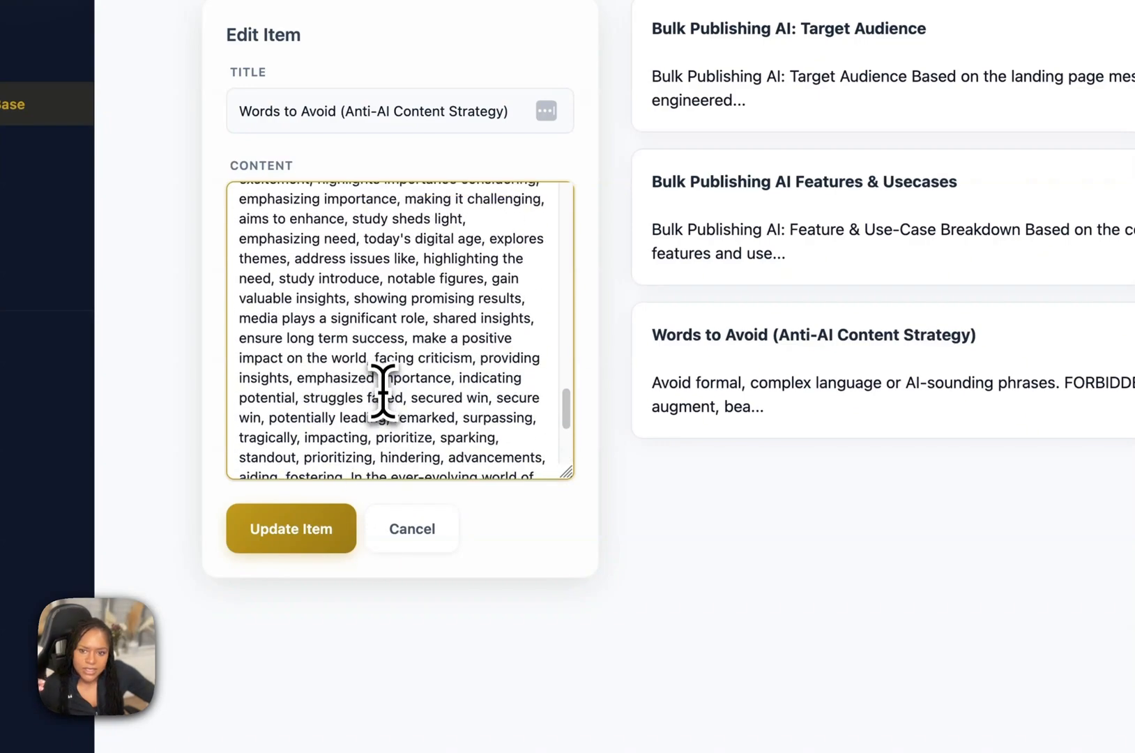
{"action": "left_click", "coordinate": [301, 534]}
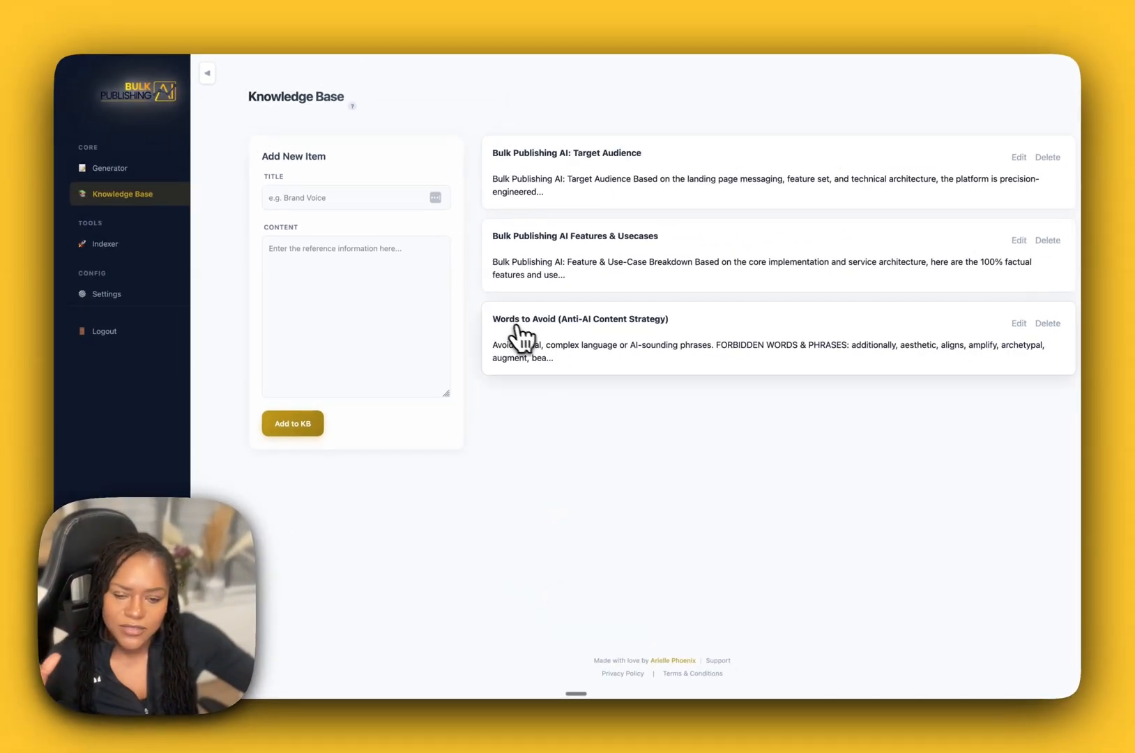
{"action": "left_click", "coordinate": [338, 199]}
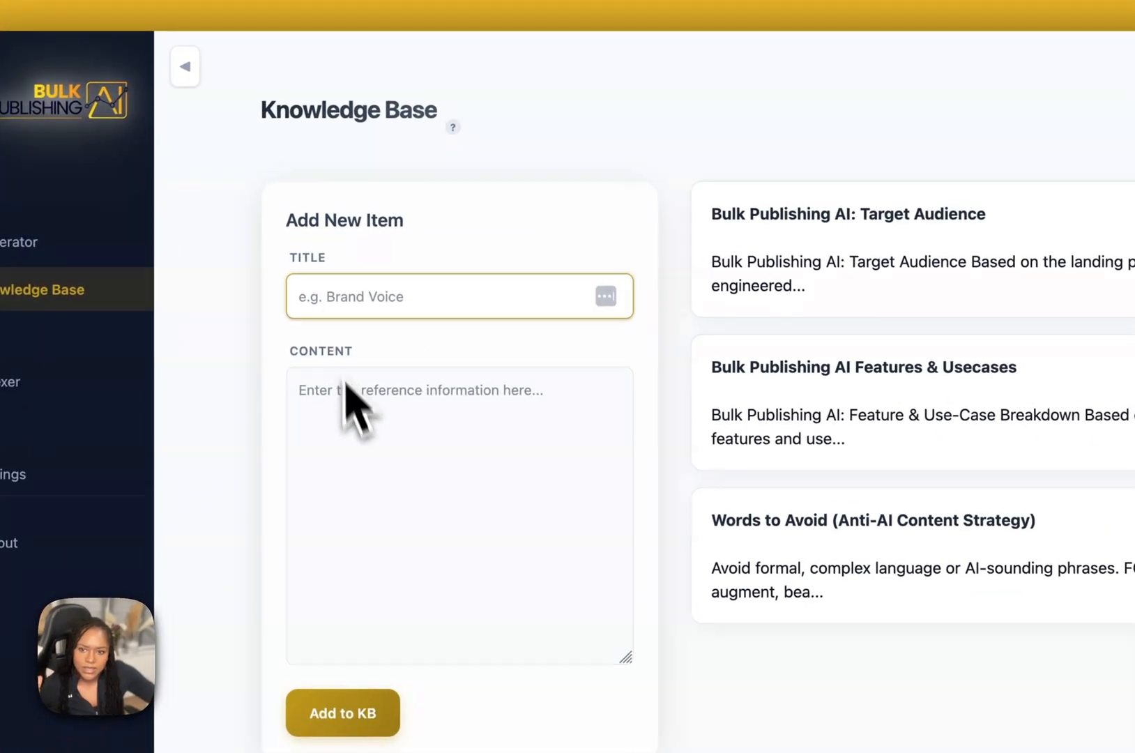
{"action": "left_click", "coordinate": [348, 397]}
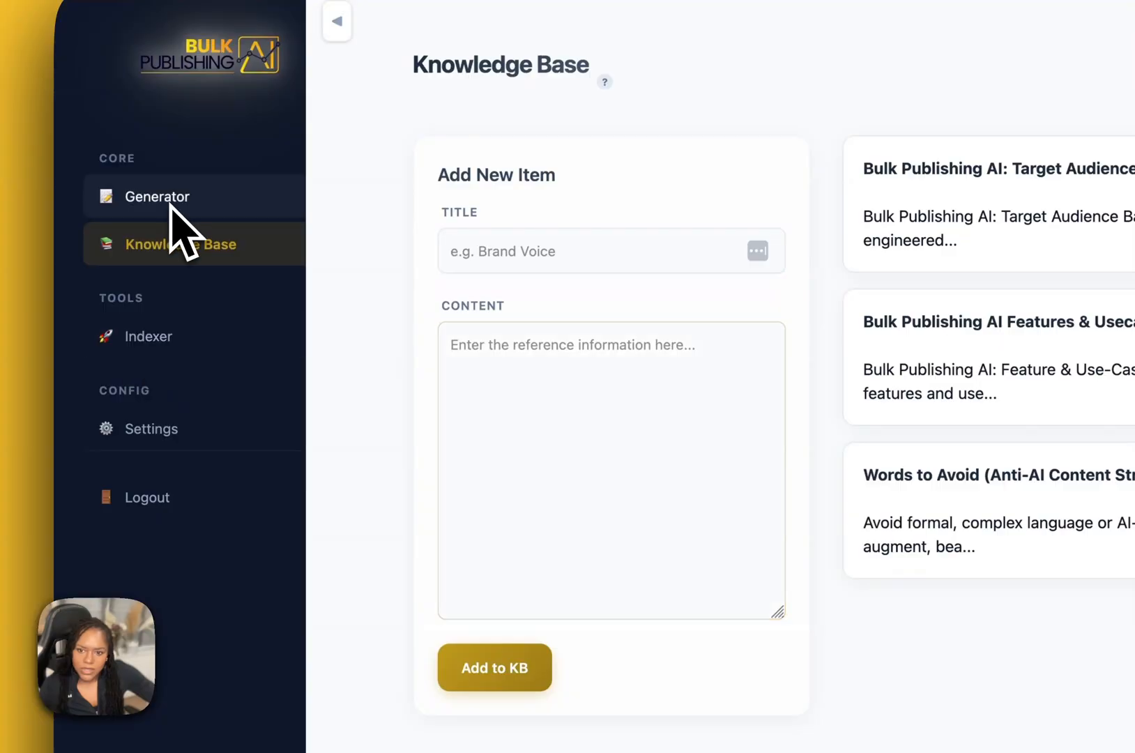
Return to the Generator and select "Bulk Publishing AI: Target Audience" in the Context Injector.
{"action": "left_click", "coordinate": [169, 208]}
{"action": "scroll", "coordinate": [669, 628], "scroll_direction": "down", "scroll_amount": 2}
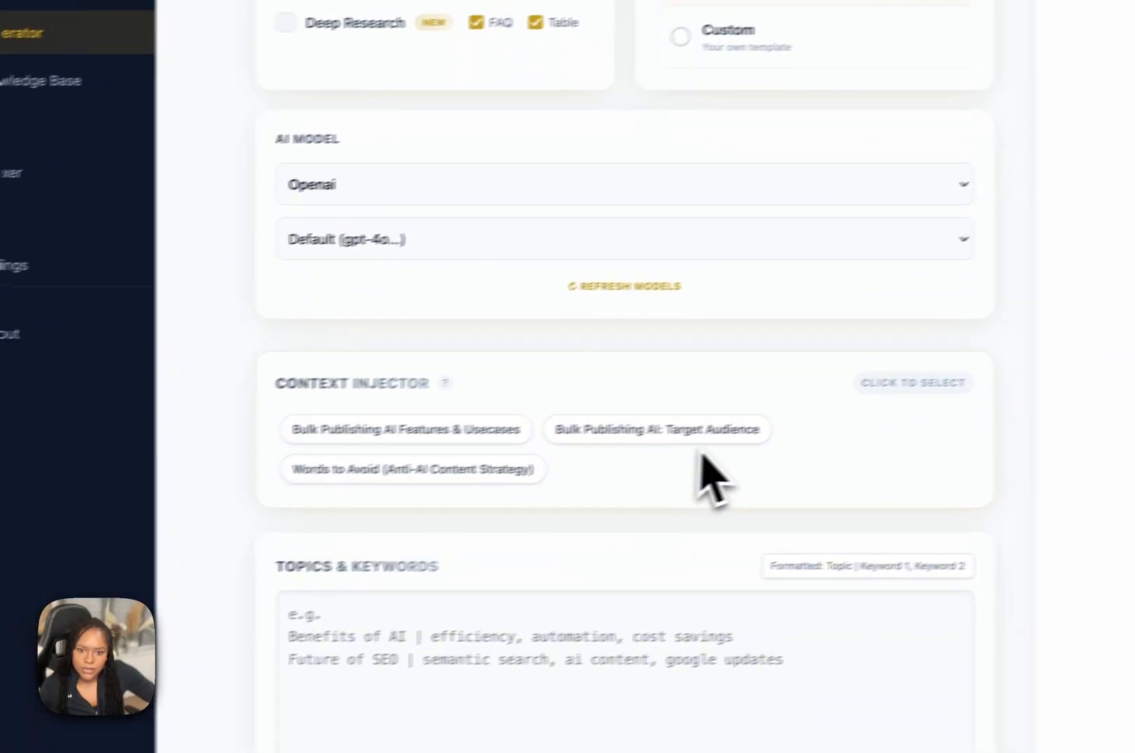
{"action": "left_click", "coordinate": [760, 511]}
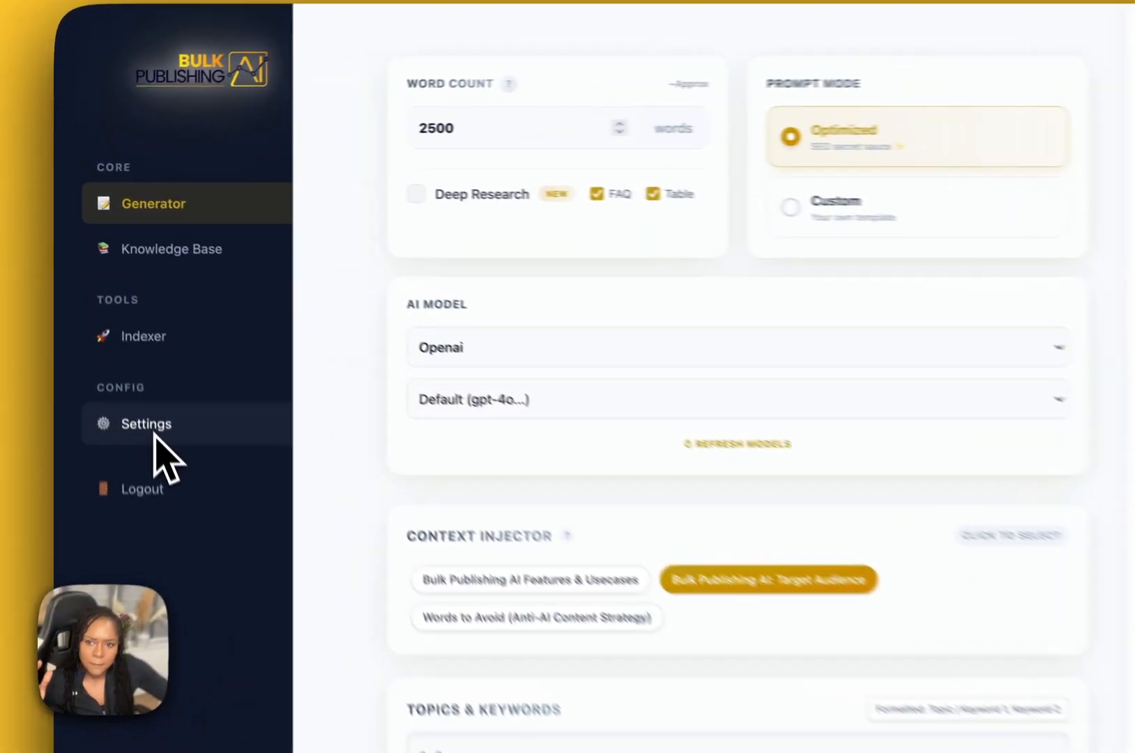
Open the settings and review the API key fields for each AI provider and the model configuration.
{"action": "left_click", "coordinate": [110, 295]}
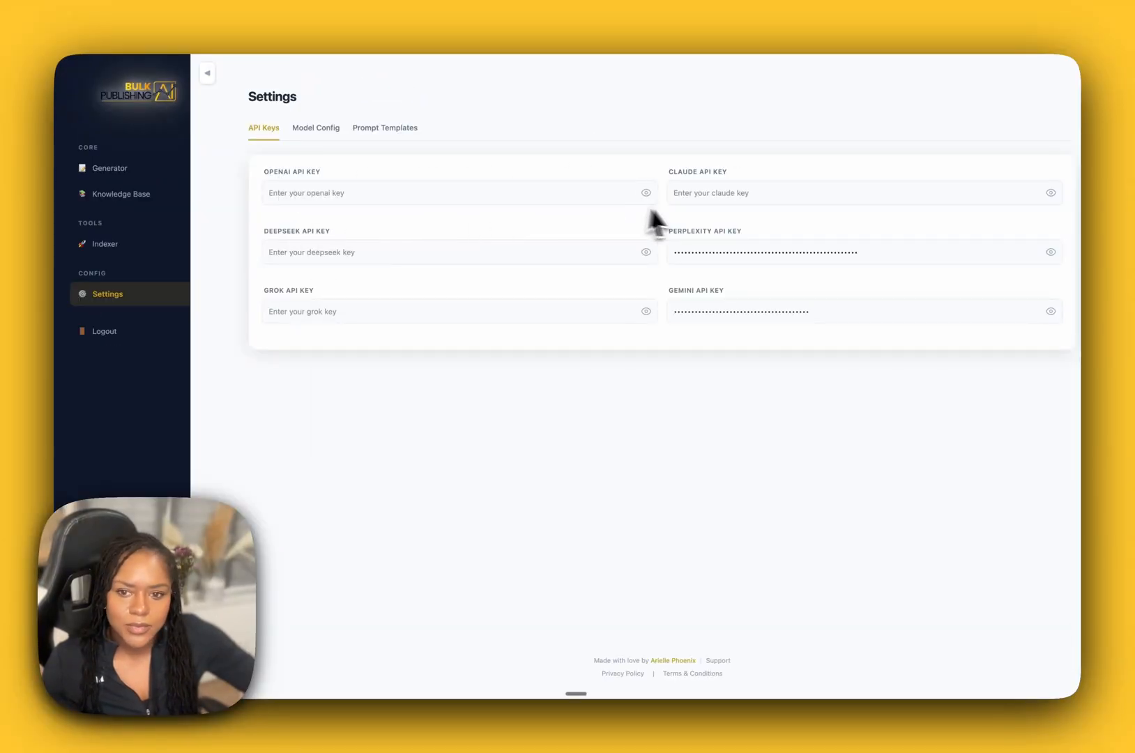
{"action": "left_click_drag", "start_coordinate": [862, 256], "coordinate": [809, 256]}
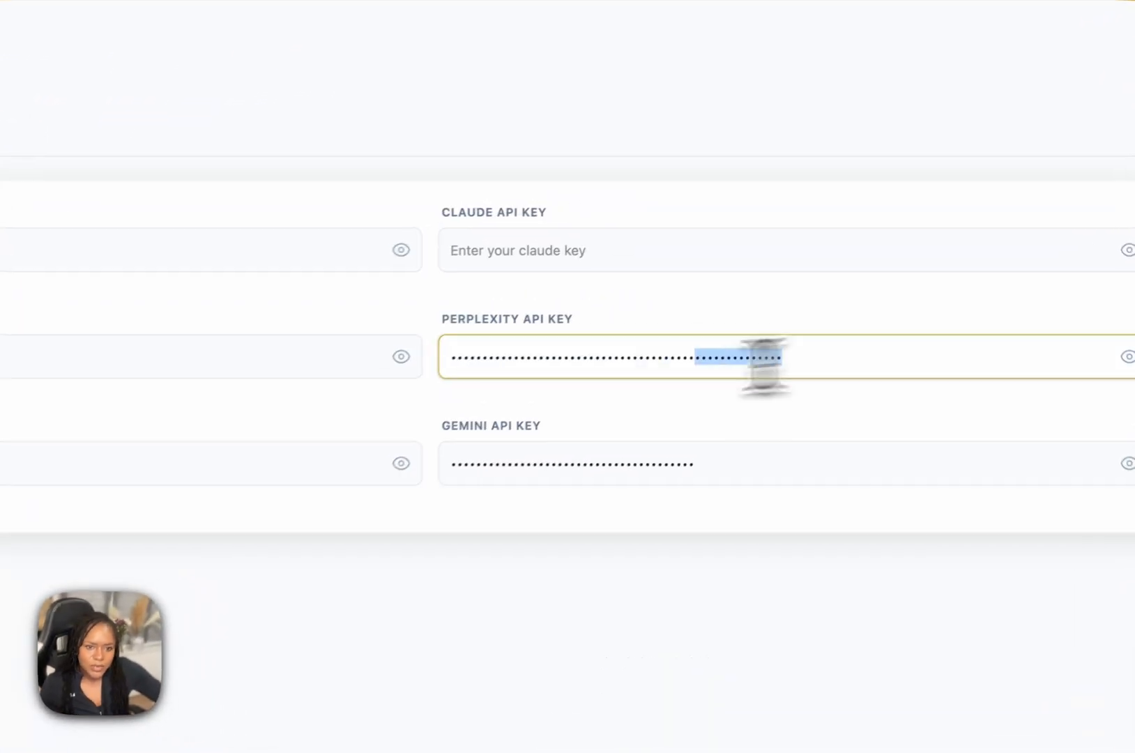
{"action": "left_click_drag", "start_coordinate": [765, 366], "coordinate": [431, 355]}
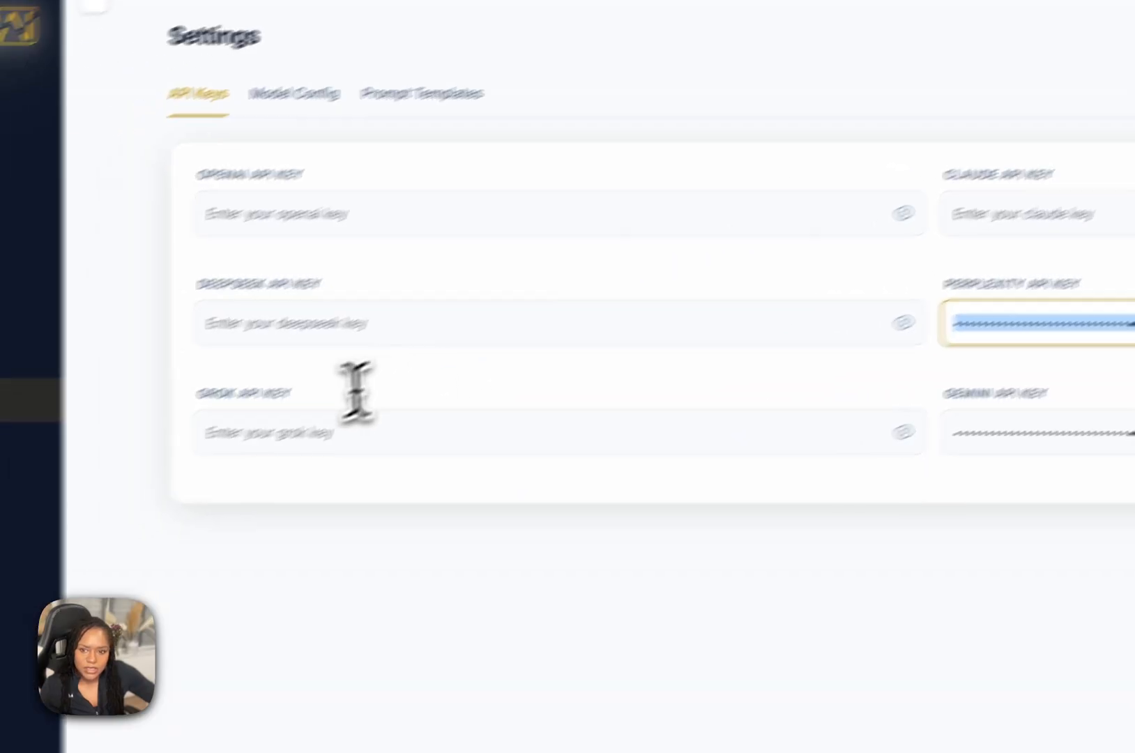
{"action": "left_click_drag", "start_coordinate": [205, 398], "coordinate": [973, 410]}
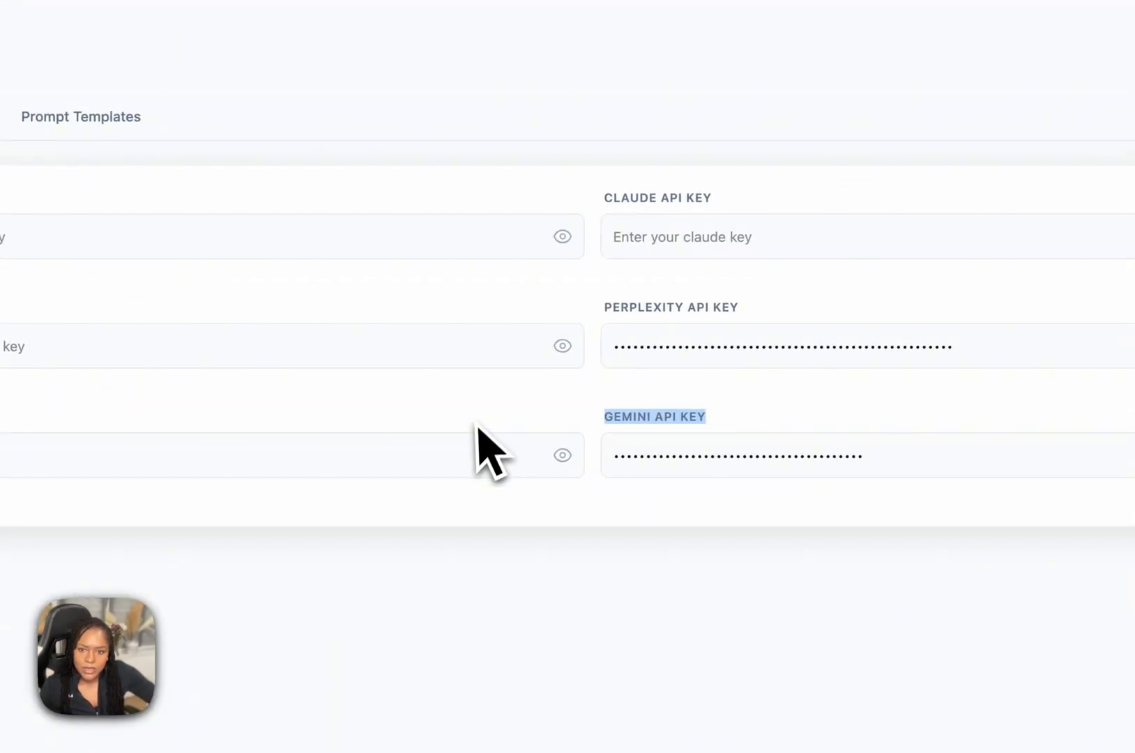
{"action": "left_click", "coordinate": [410, 191]}
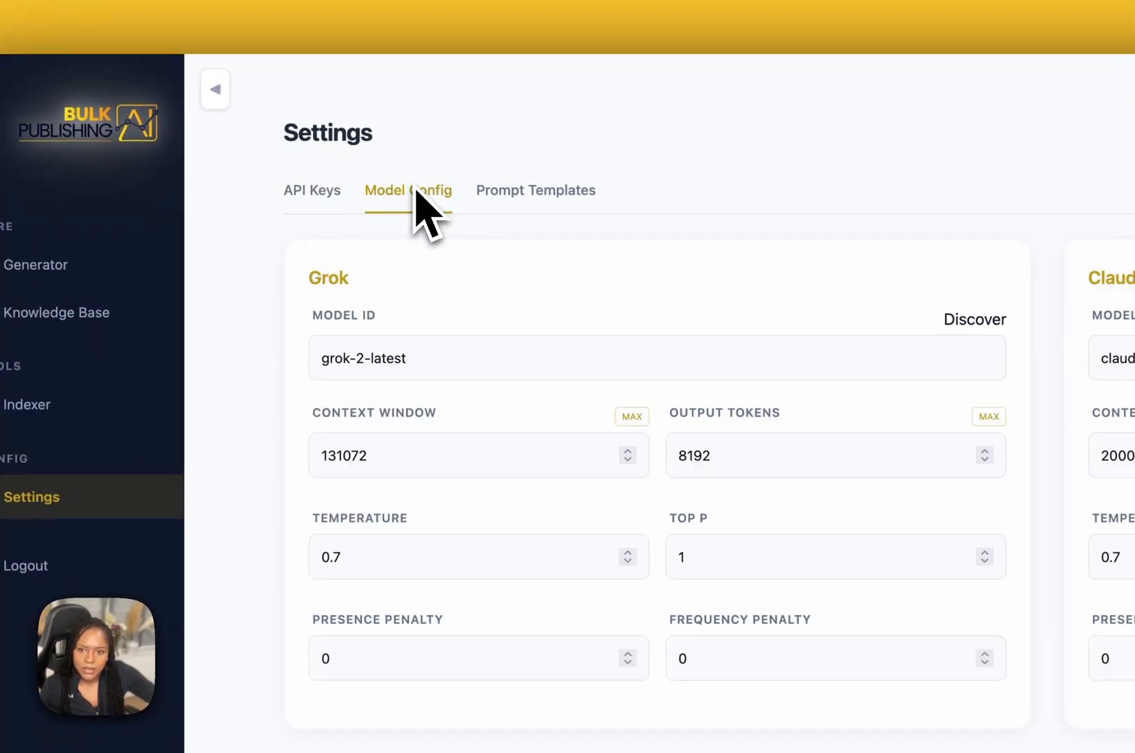
{"action": "left_click", "coordinate": [307, 202]}
{"action": "left_click_drag", "start_coordinate": [453, 490], "coordinate": [332, 490]}
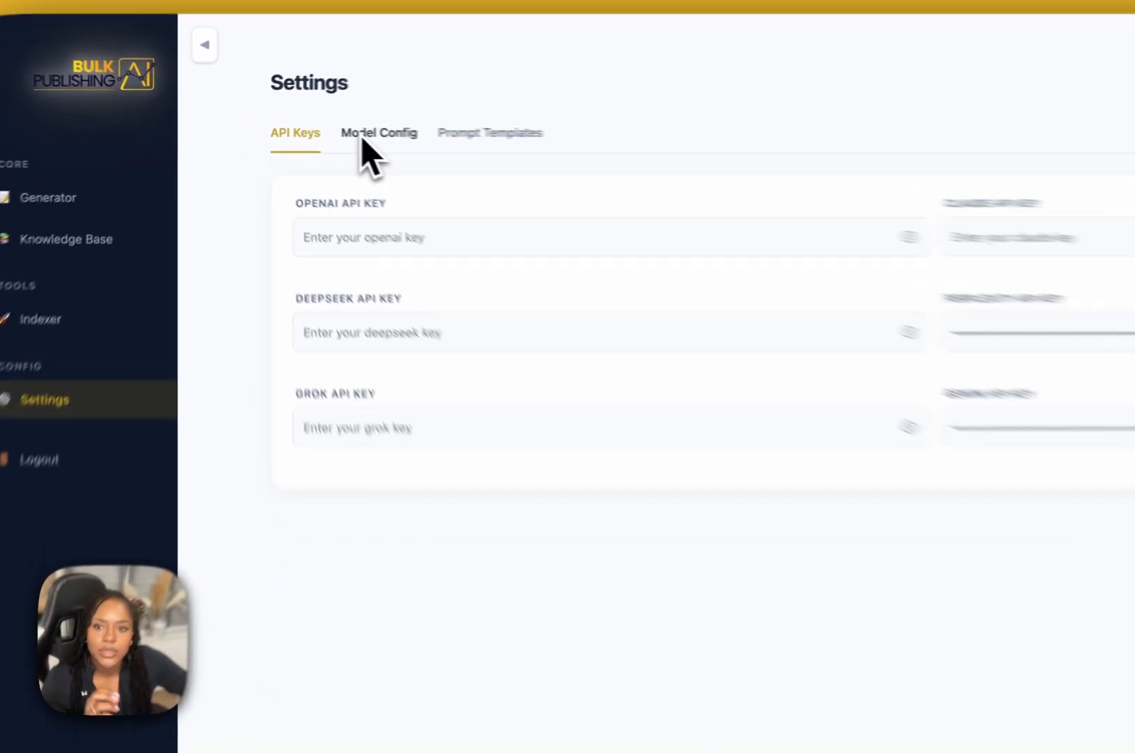
{"action": "left_click", "coordinate": [298, 128]}
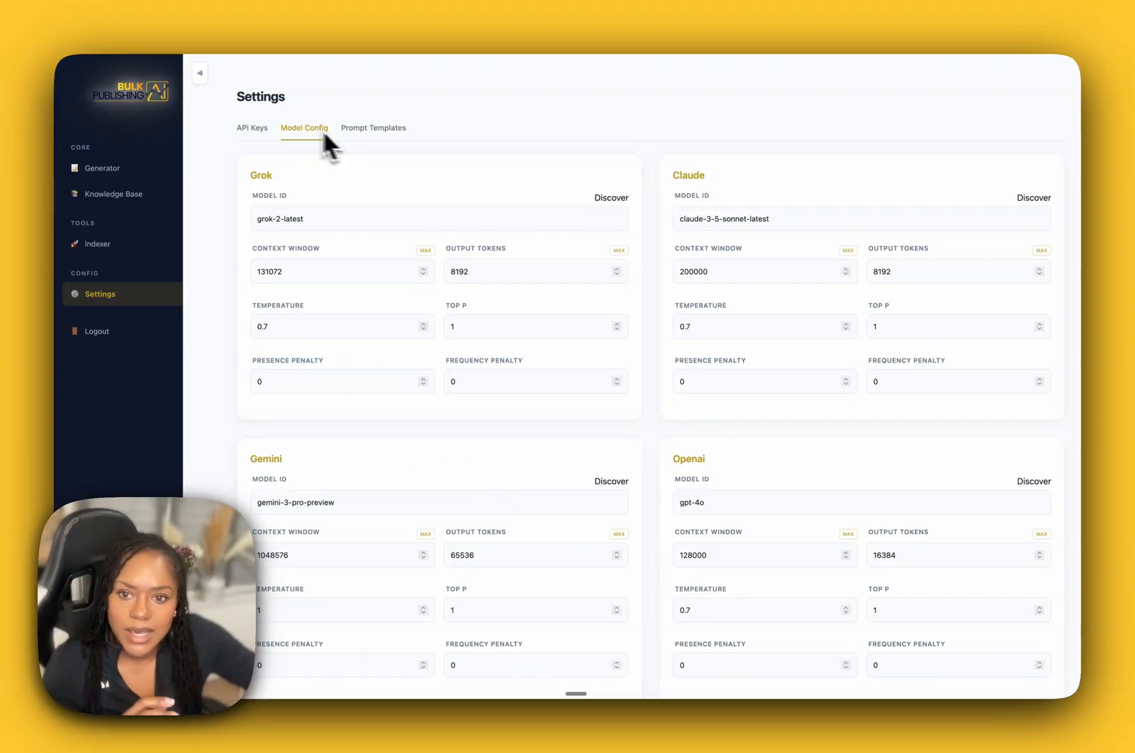
Switch the prompt templates to User Custom Prompt and read the user prompt template with its explanation.
{"action": "left_click", "coordinate": [363, 128]}
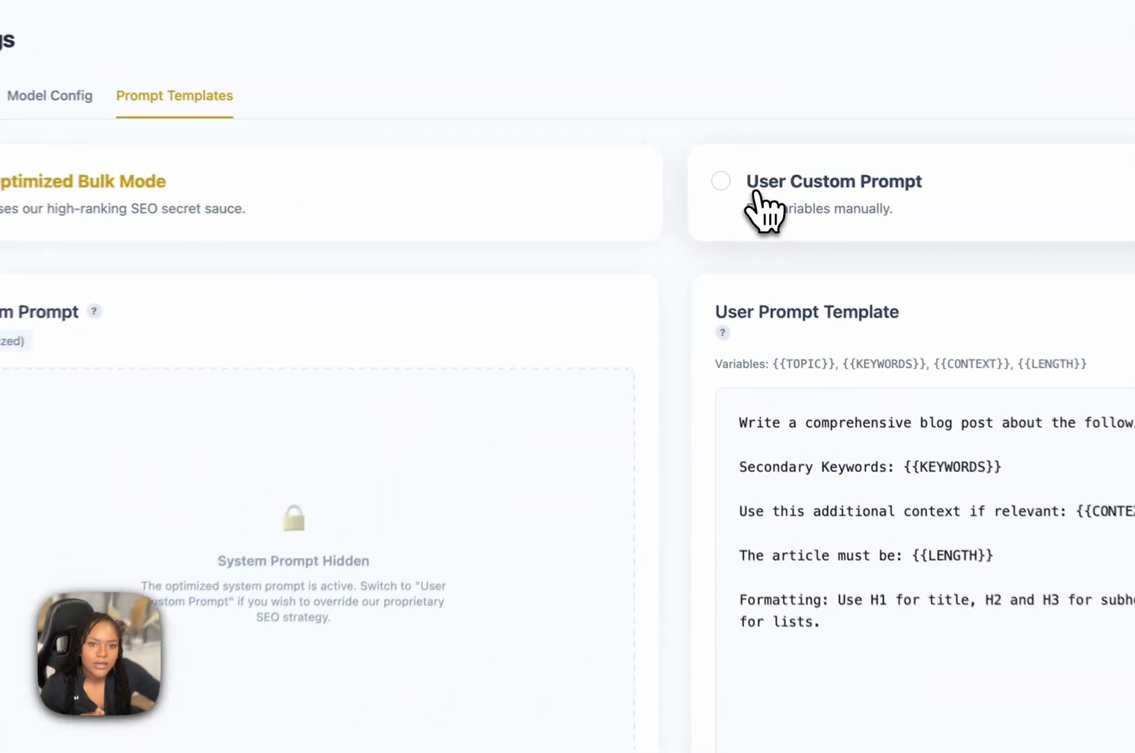
{"action": "left_click", "coordinate": [703, 185]}
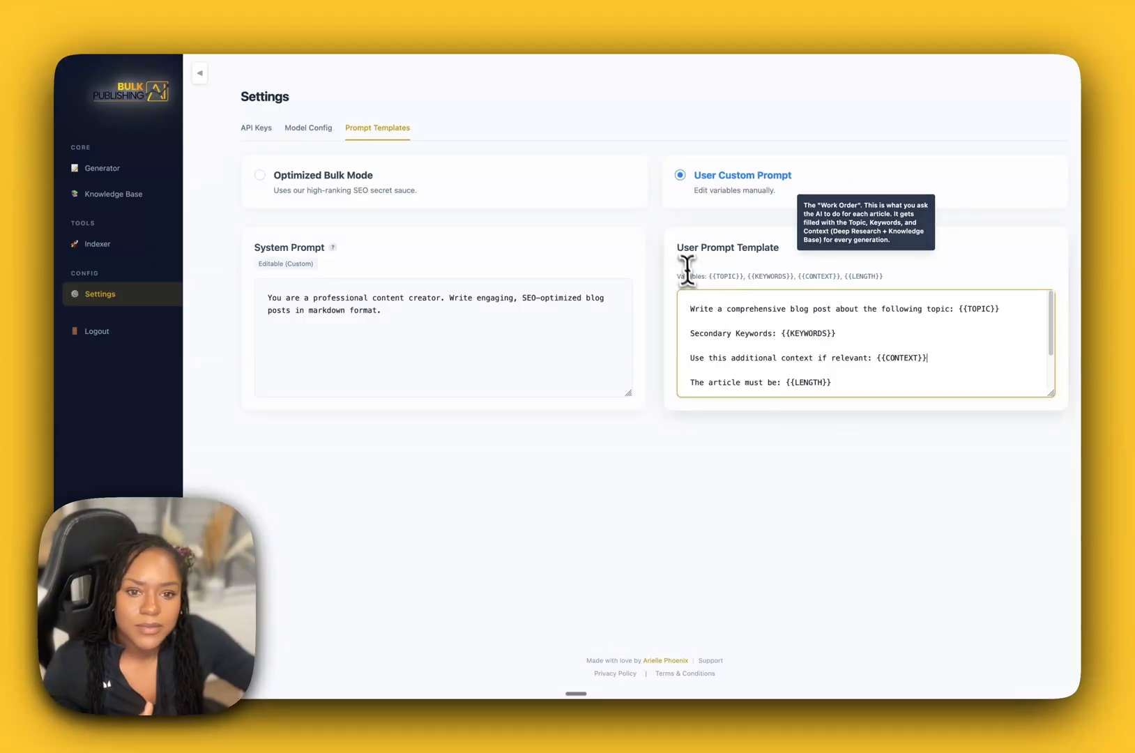
{"action": "scroll", "coordinate": [718, 314], "scroll_direction": "down", "scroll_amount": 1}
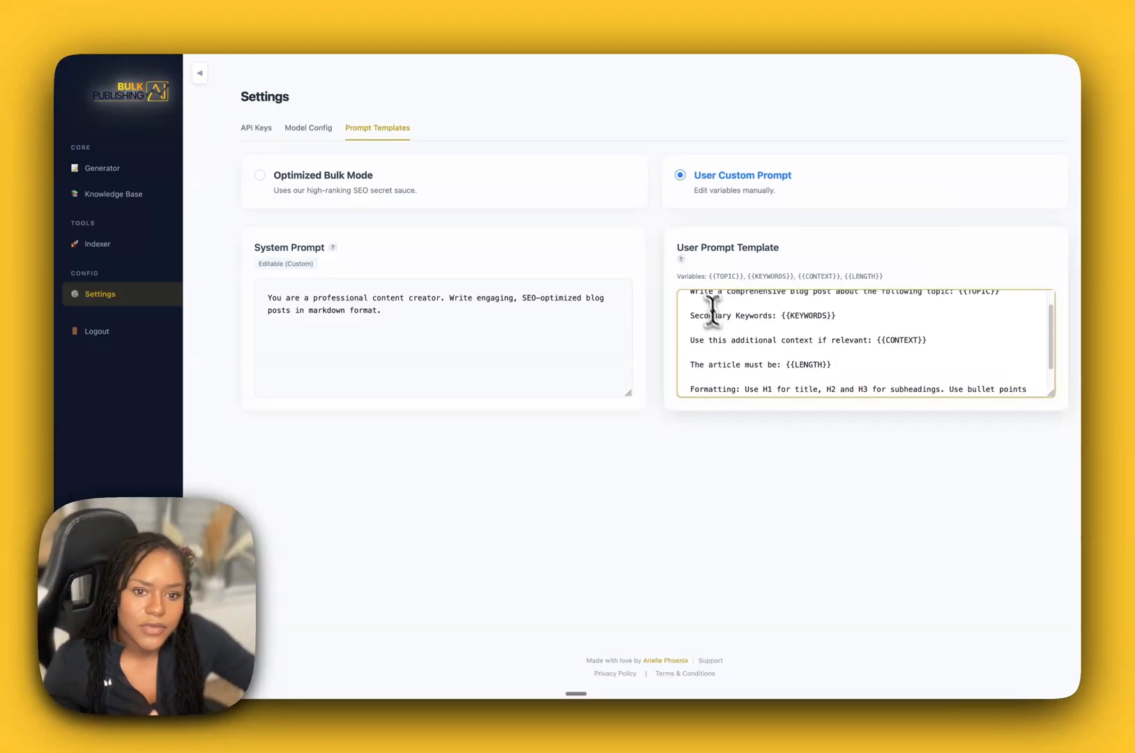
{"action": "mouse_move", "coordinate": [685, 259]}
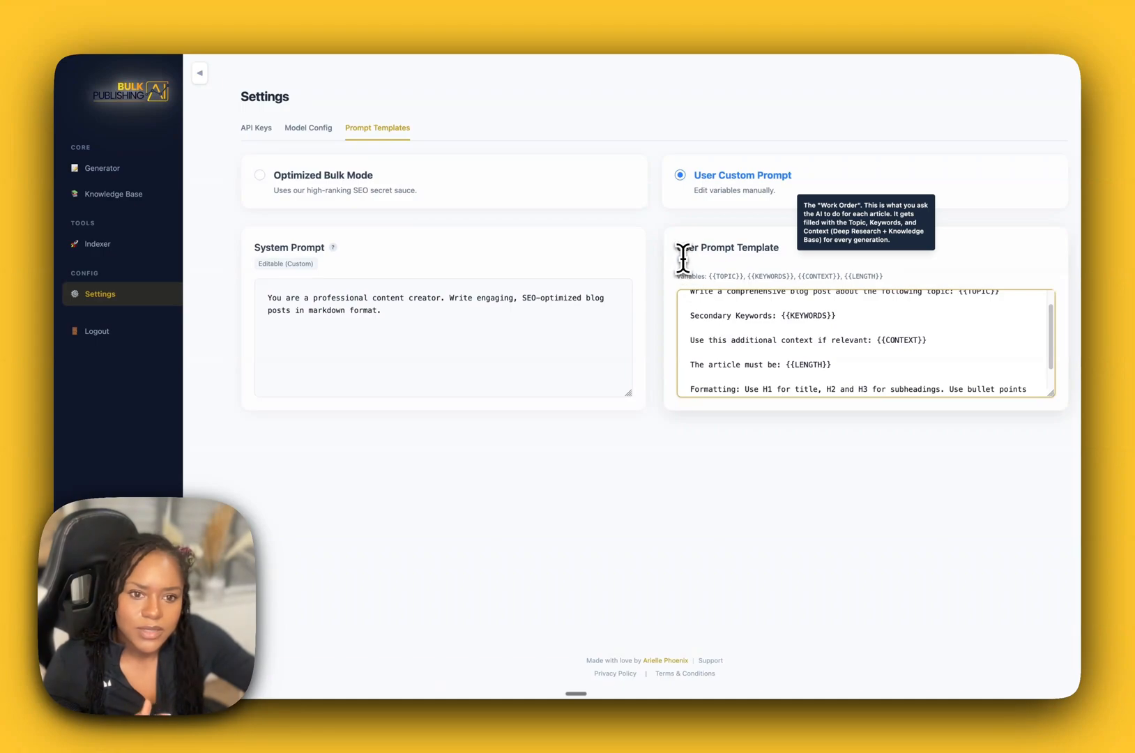
Check the explanations of the system and user prompt templates, and review the Indexer's Verified (IndexNow) and Broadcaster (No Setup) modes.
{"action": "mouse_move", "coordinate": [332, 250]}
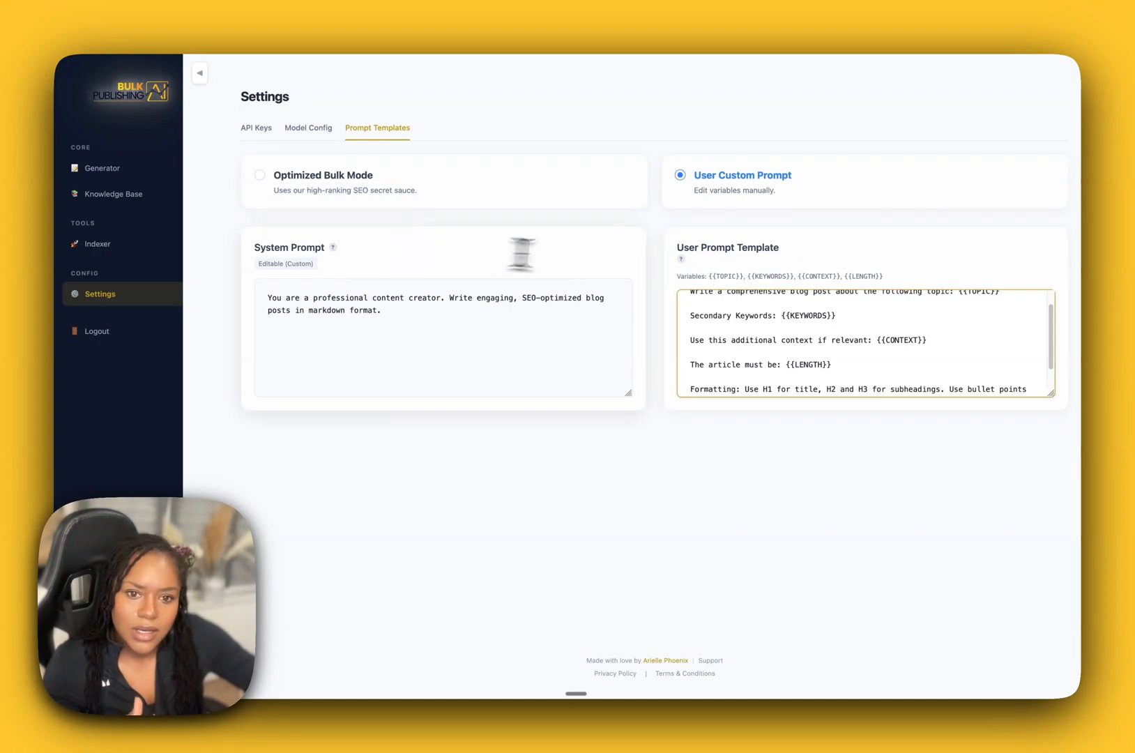
{"action": "mouse_move", "coordinate": [681, 255]}
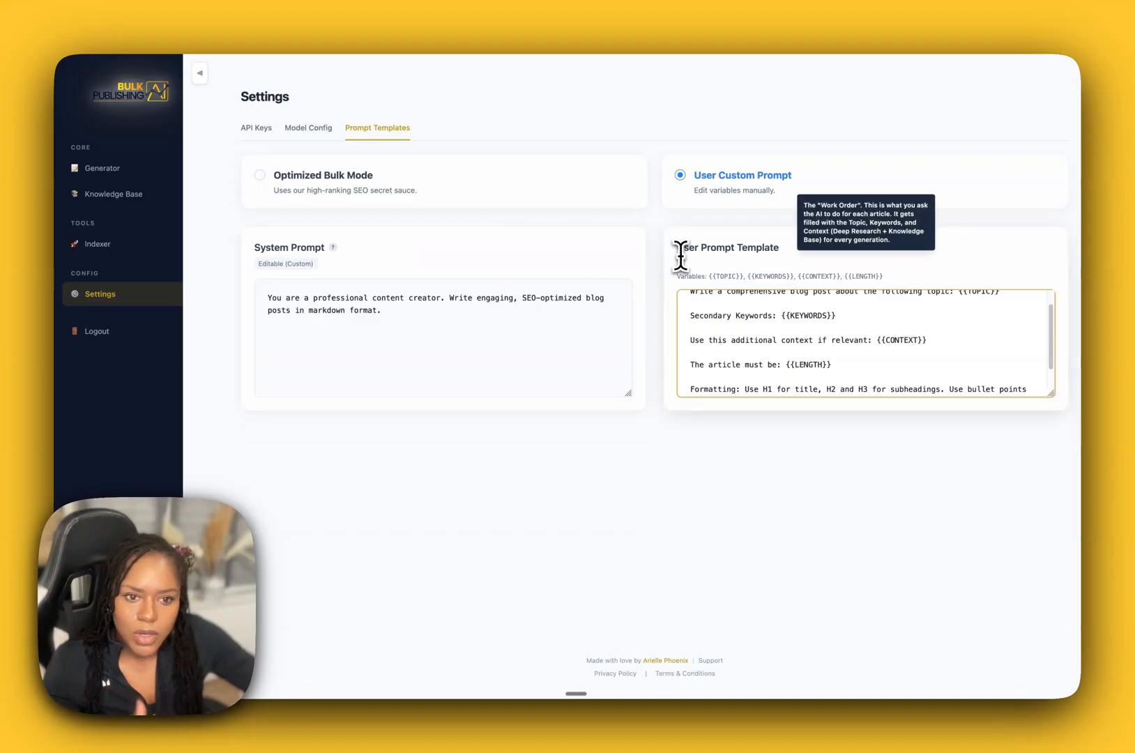
{"action": "left_click", "coordinate": [101, 244]}
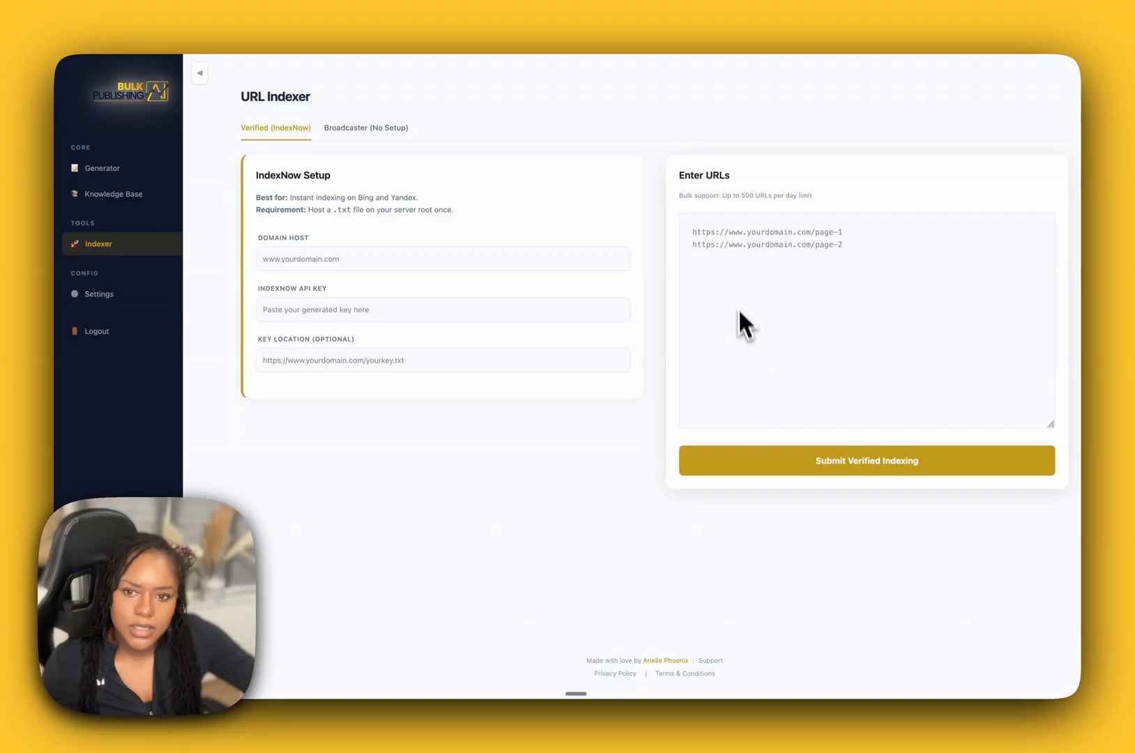
{"action": "left_click", "coordinate": [381, 134]}
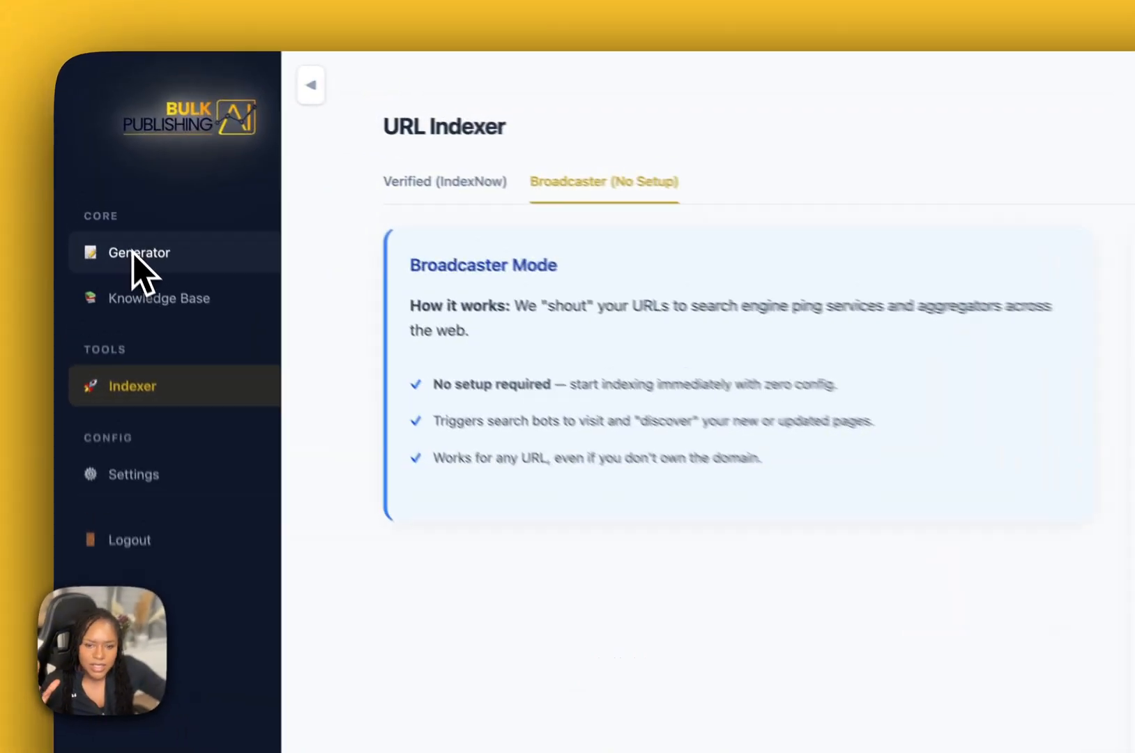
Return to the Generator and set the AI model to Gemini with the Gemini 3 Flash Preview version.
{"action": "left_click", "coordinate": [98, 168]}
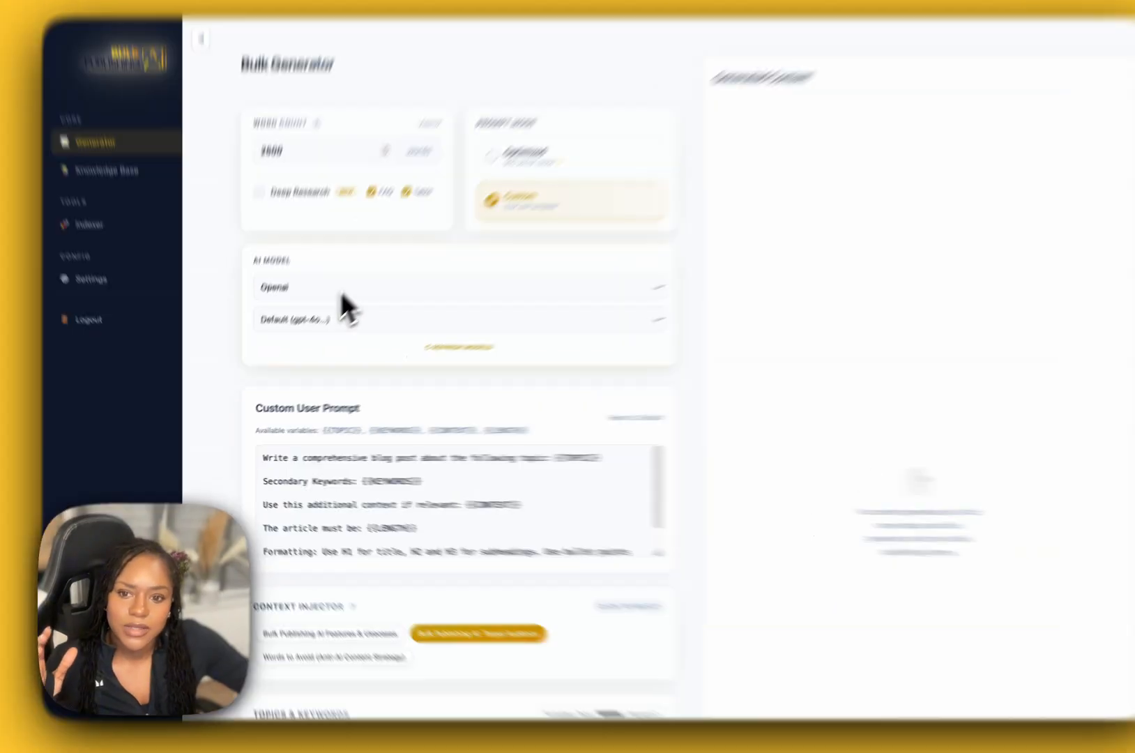
{"action": "left_click", "coordinate": [327, 302]}
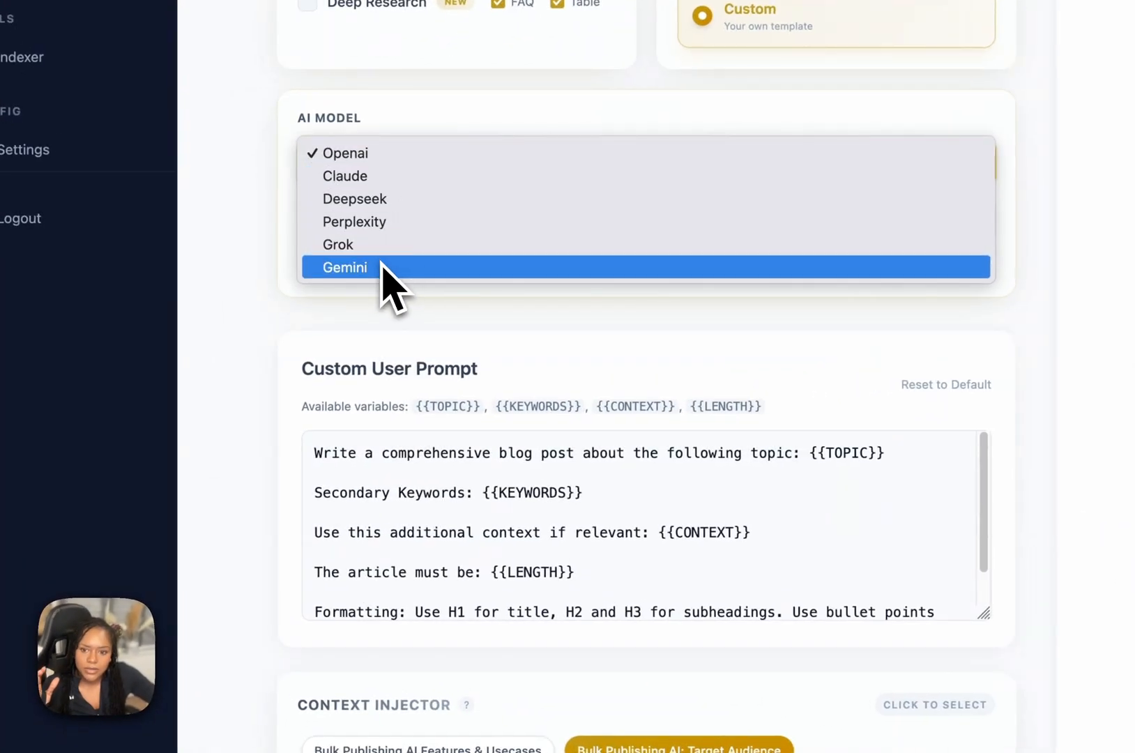
{"action": "left_click", "coordinate": [383, 267]}
{"action": "left_click", "coordinate": [656, 224]}
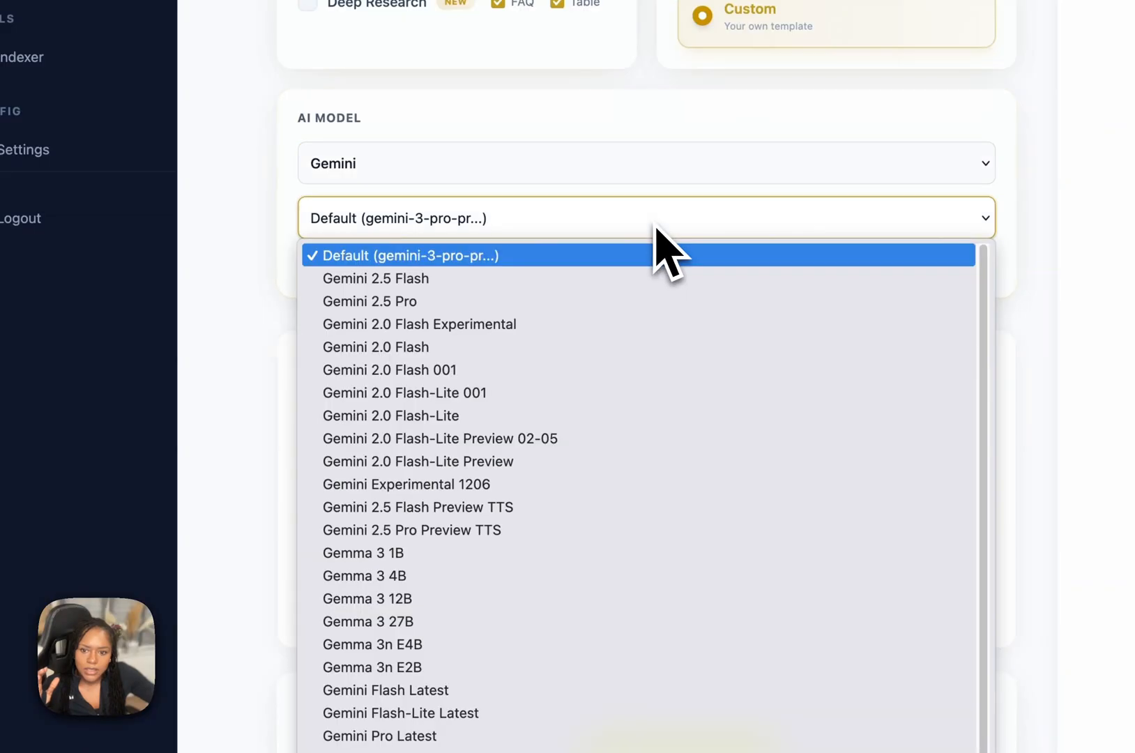
{"action": "scroll", "coordinate": [544, 556], "scroll_direction": "down", "scroll_amount": 1}
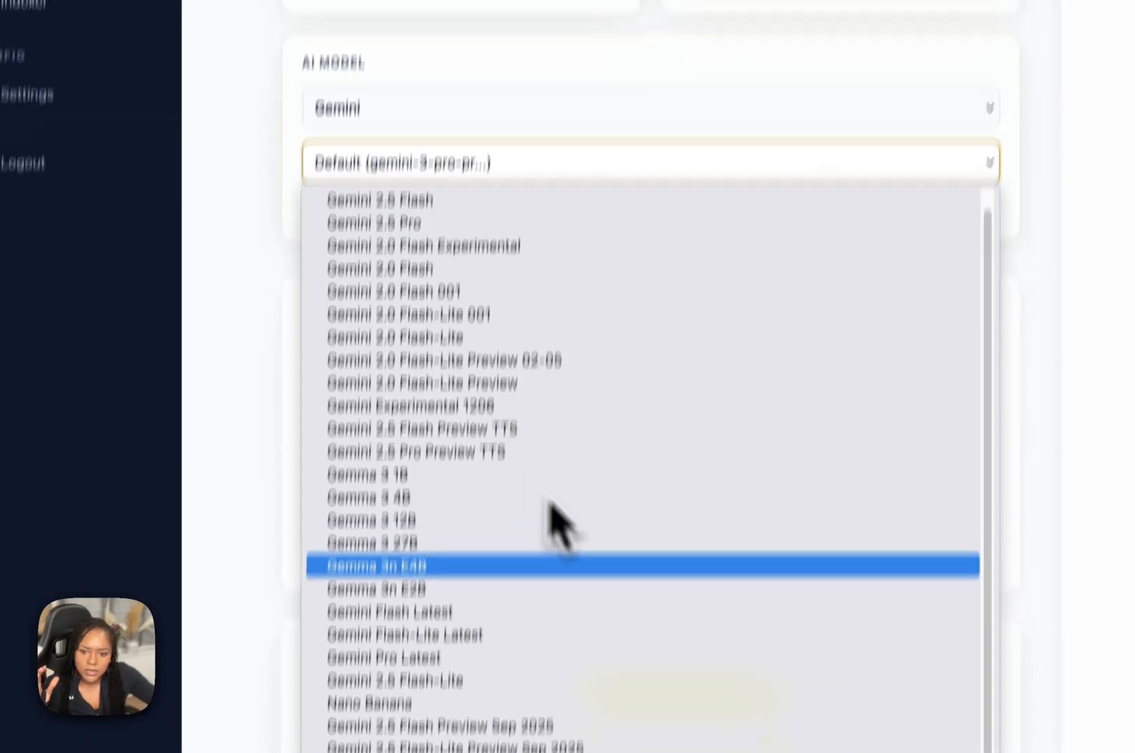
{"action": "scroll", "coordinate": [551, 505], "scroll_direction": "down", "scroll_amount": 3}
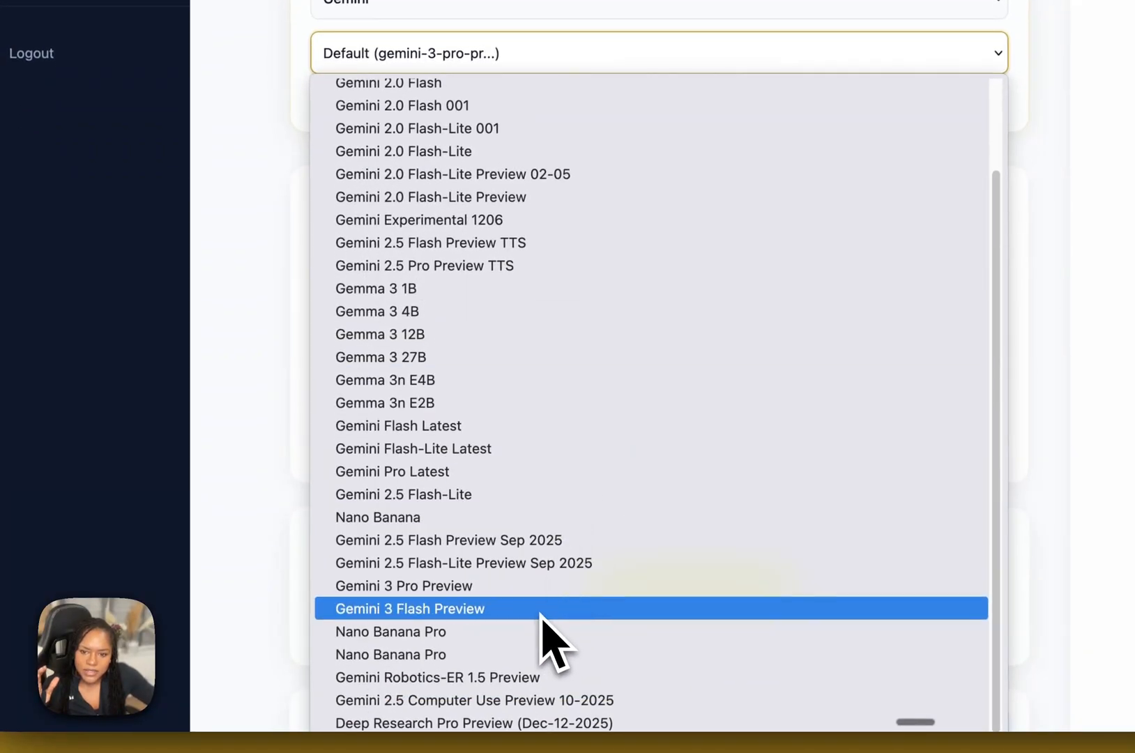
{"action": "left_click", "coordinate": [541, 609]}
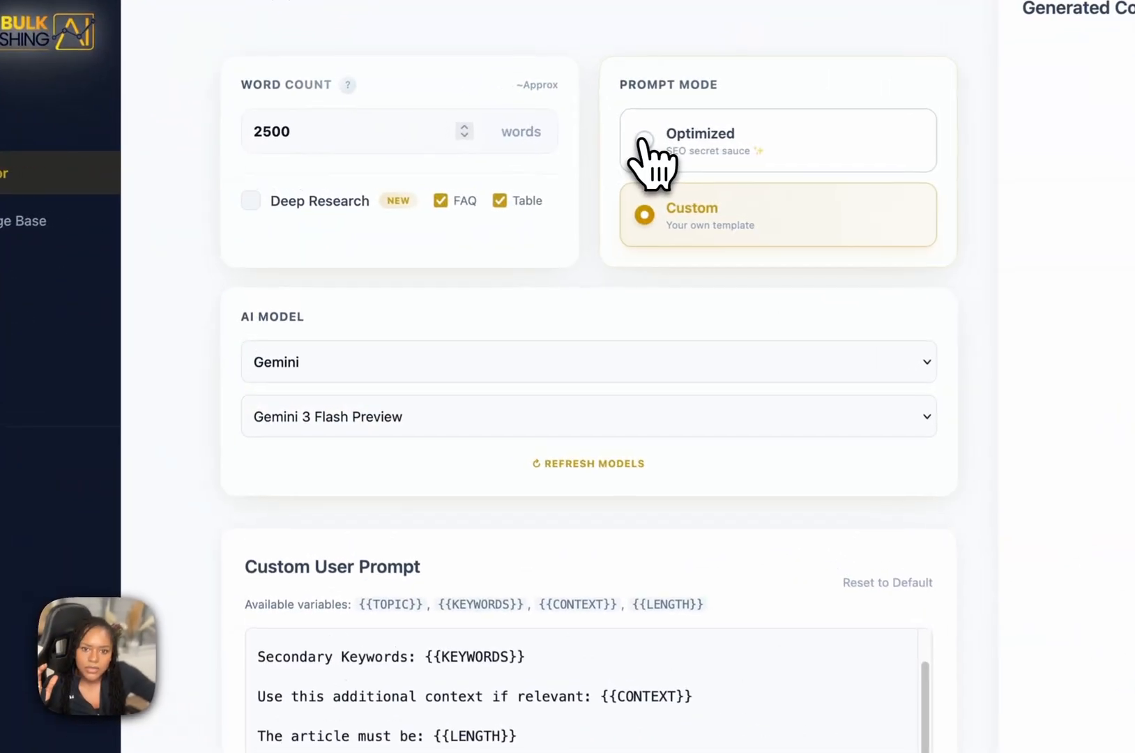
Set the prompt mode to Optimized and add the Features & Usecases and Words to Avoid items to the Context Injector.
{"action": "left_click", "coordinate": [470, 151]}
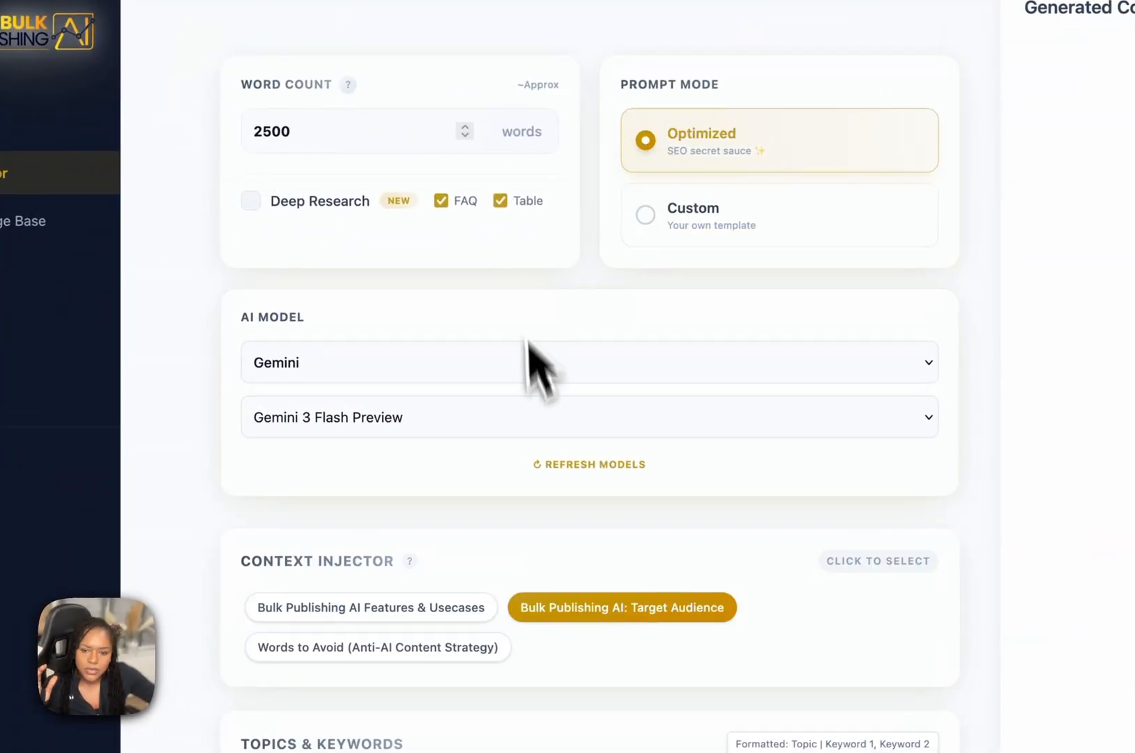
{"action": "scroll", "coordinate": [739, 519], "scroll_direction": "down", "scroll_amount": 2}
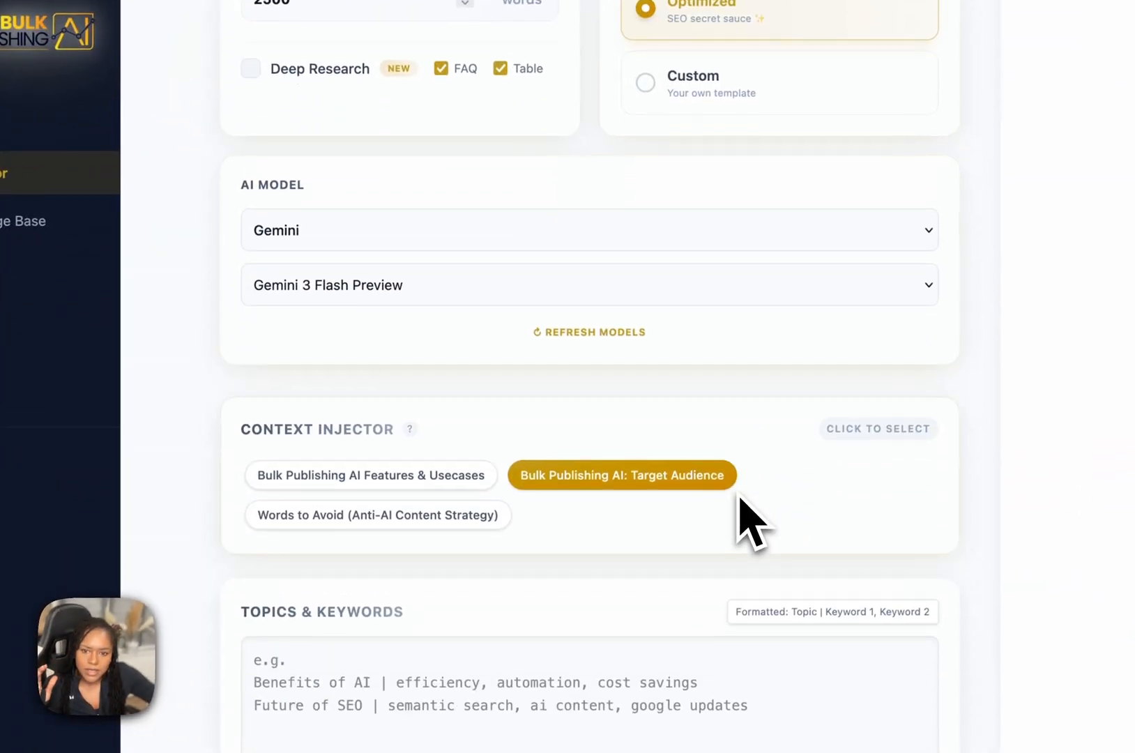
{"action": "left_click", "coordinate": [401, 480]}
{"action": "left_click", "coordinate": [406, 521]}
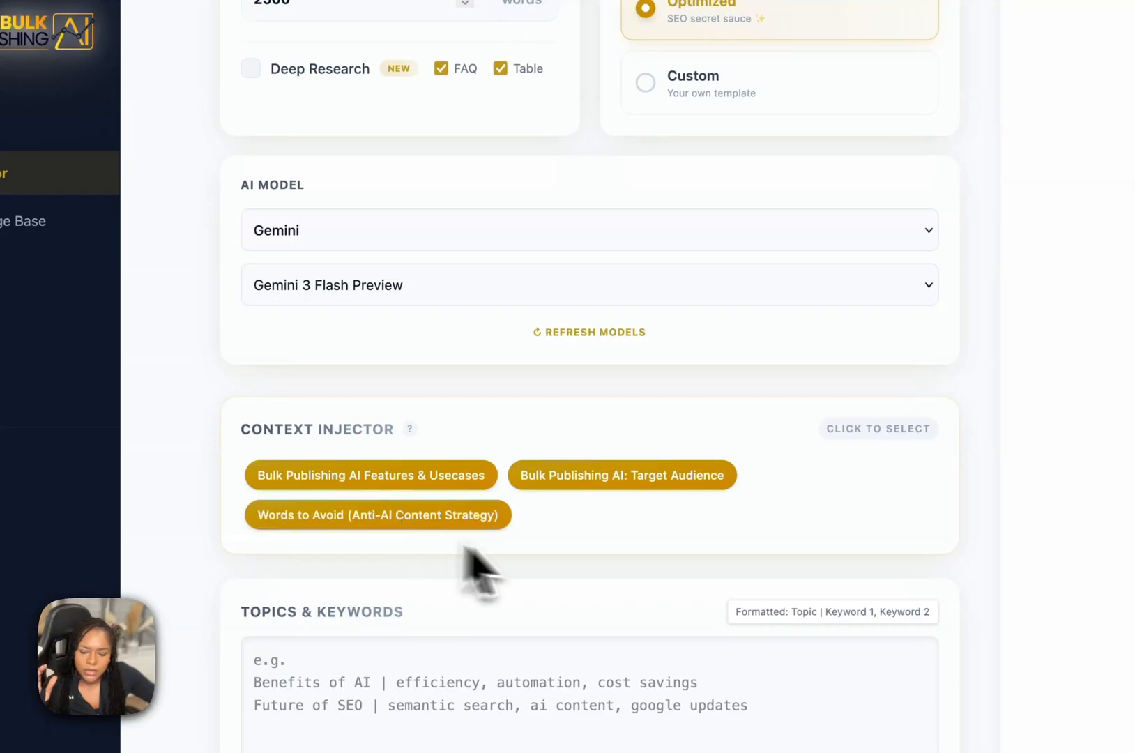
Enter the topics chatgpt prompts for writing, photo editing and budgeting on separate lines, adding "| writing prompts, prompt writing tips" to the first.
{"action": "left_click", "coordinate": [351, 661]}
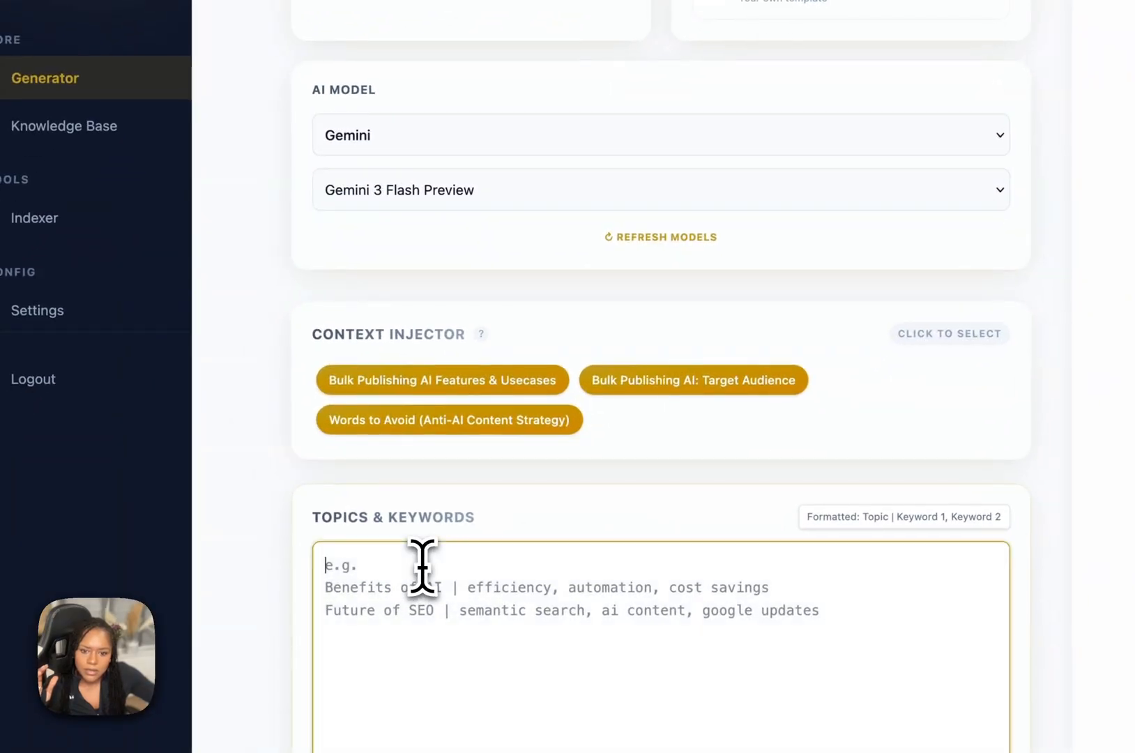
{"action": "type", "text": "chatgpt prompts for writing chatgpt prompts for photo editing chatgpt prompts for budgeting"}
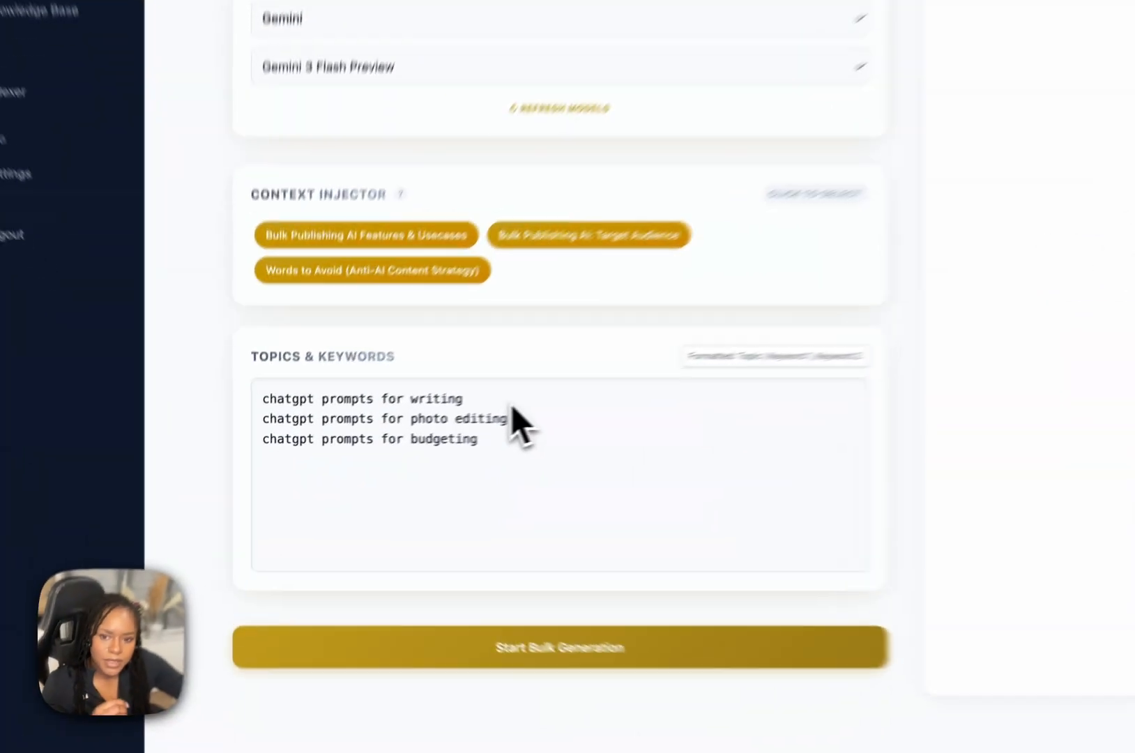
{"action": "left_click", "coordinate": [404, 431]}
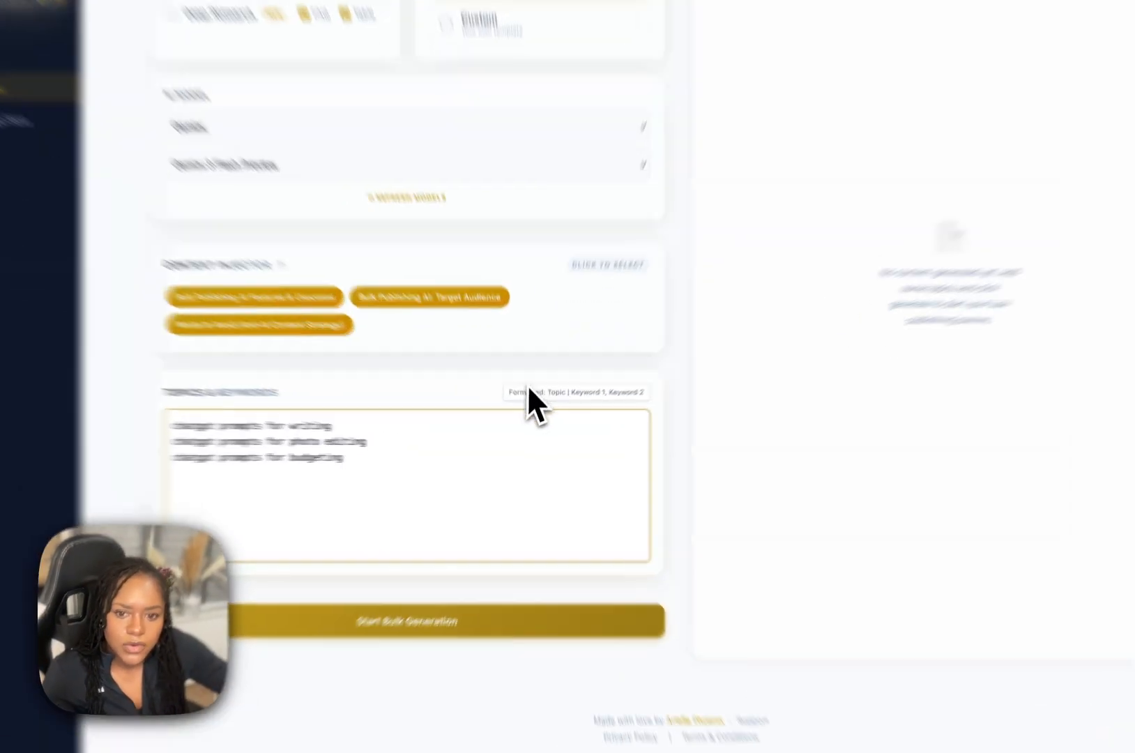
{"action": "left_click_drag", "start_coordinate": [519, 406], "coordinate": [620, 406]}
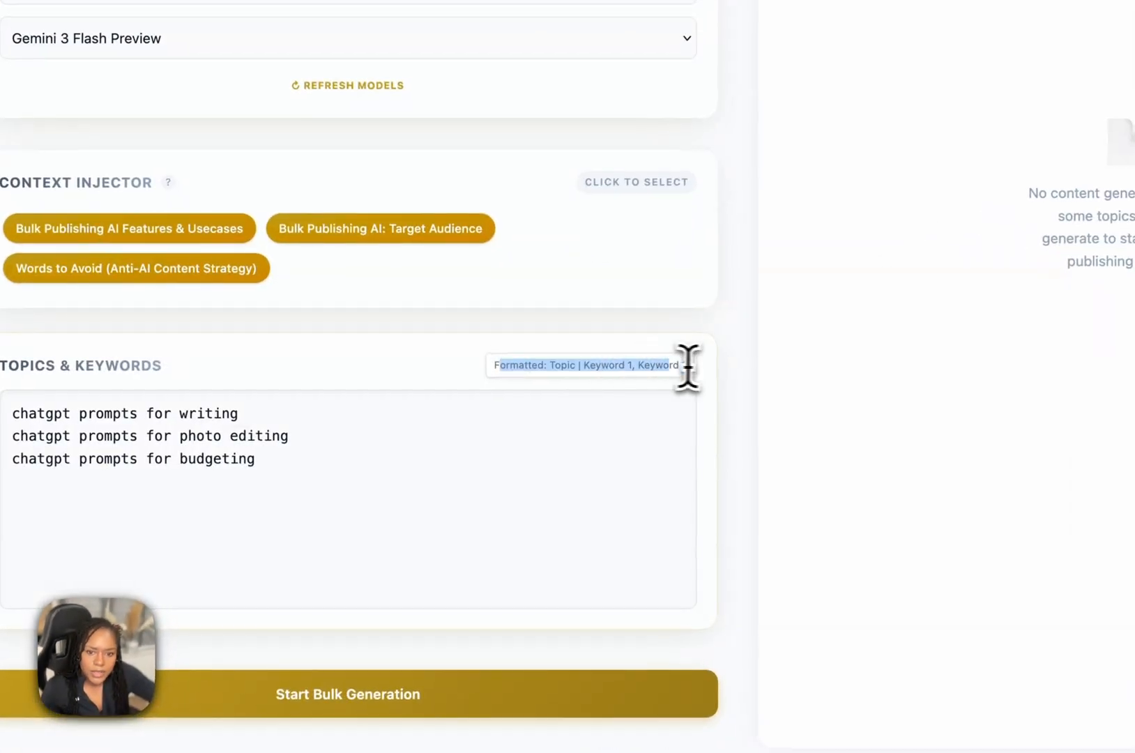
{"action": "left_click", "coordinate": [439, 405]}
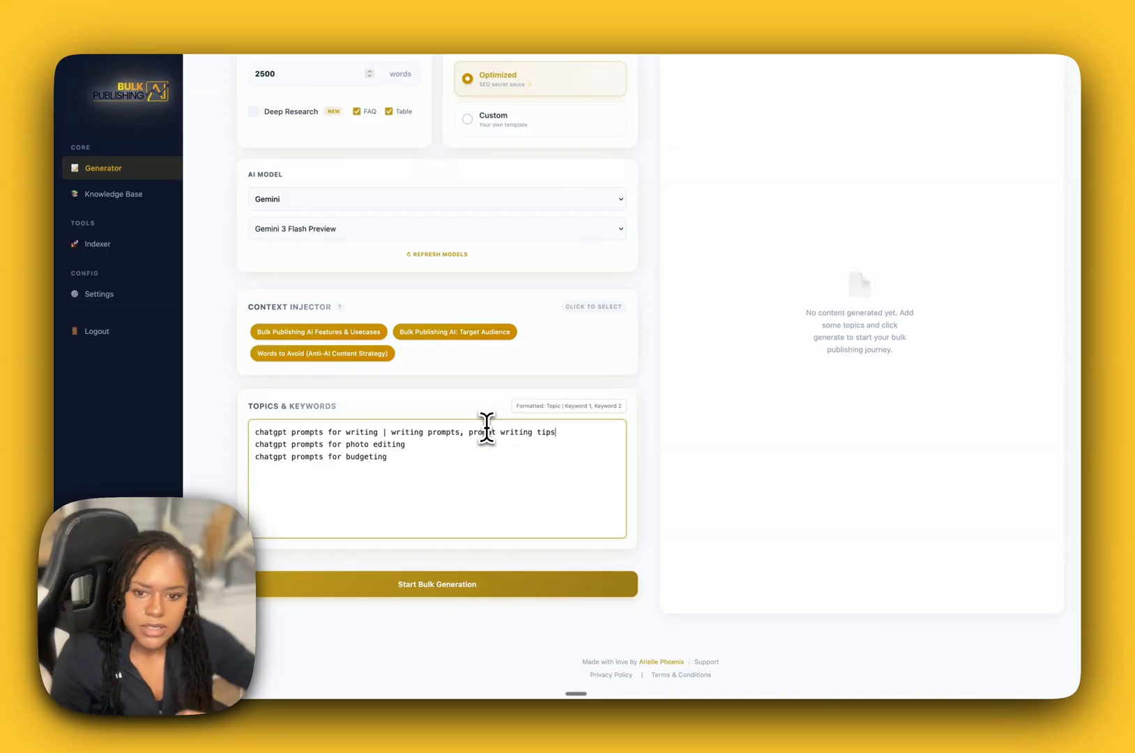
Review the keywords added to the first topic and the two topic lines without keywords.
{"action": "left_click_drag", "start_coordinate": [572, 422], "coordinate": [420, 433]}
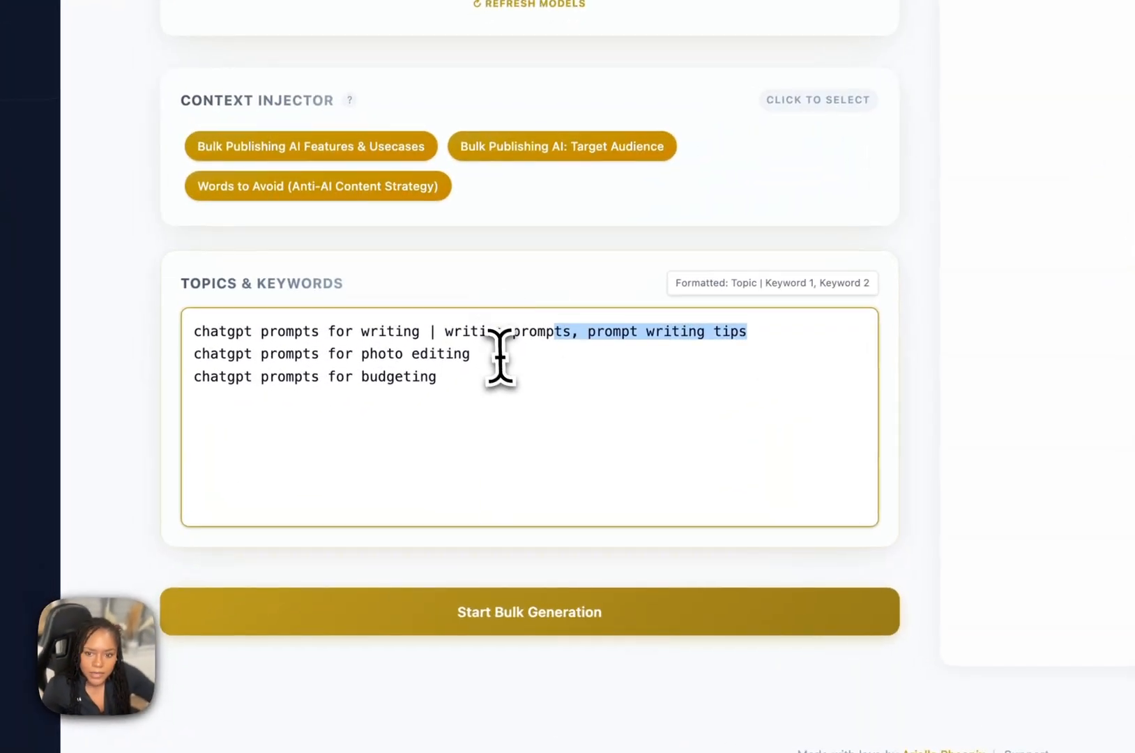
{"action": "left_click", "coordinate": [435, 445]}
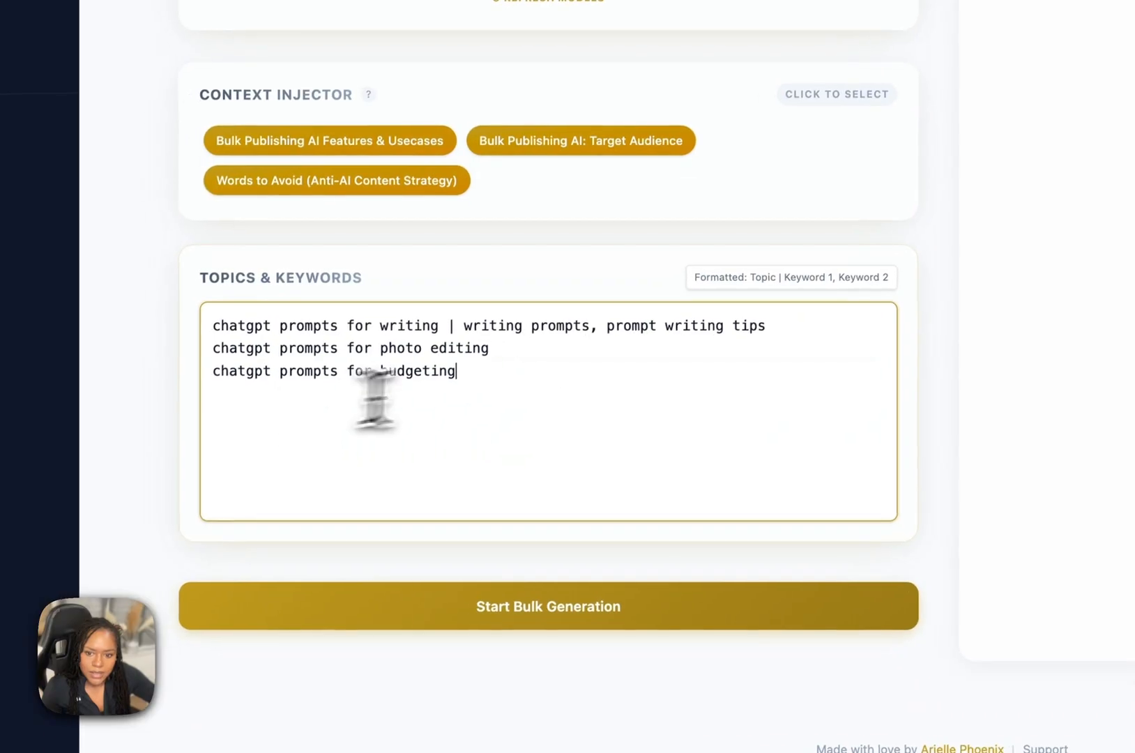
{"action": "left_click_drag", "start_coordinate": [513, 361], "coordinate": [511, 402]}
{"action": "left_click", "coordinate": [535, 353]}
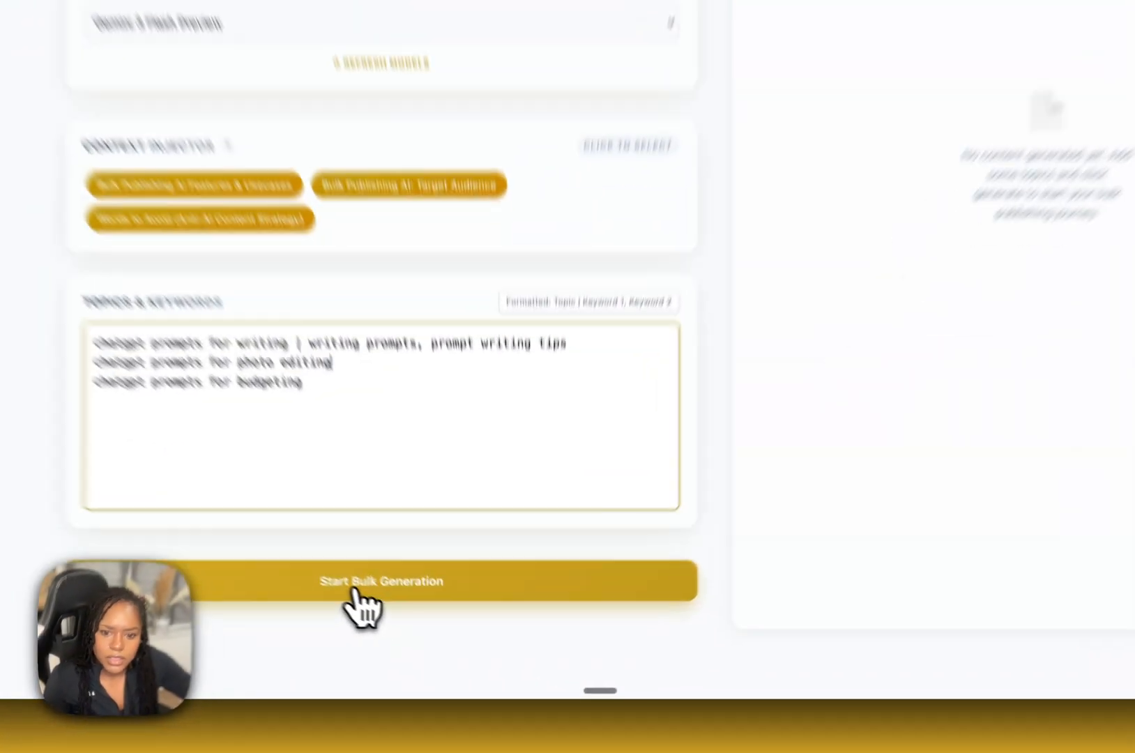
Start the bulk generation and follow the progress of the articles in the Generated Content list.
{"action": "left_click", "coordinate": [362, 601]}
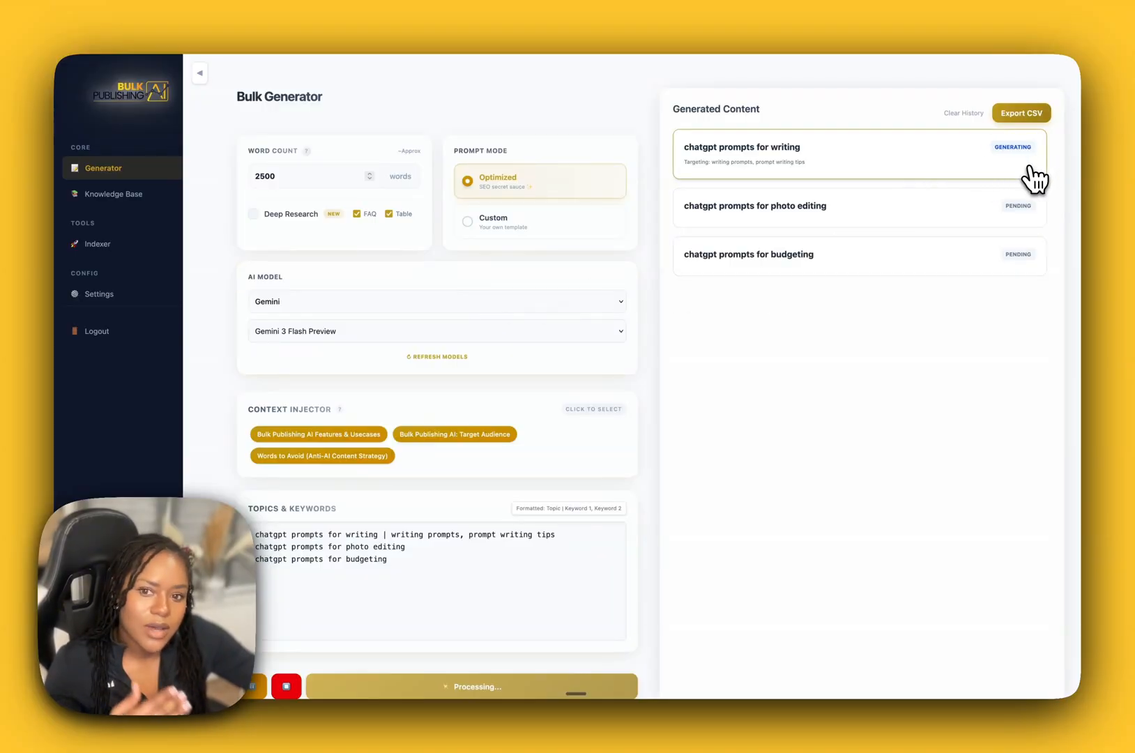
{"action": "scroll", "coordinate": [633, 398], "scroll_direction": "down", "scroll_amount": 3}
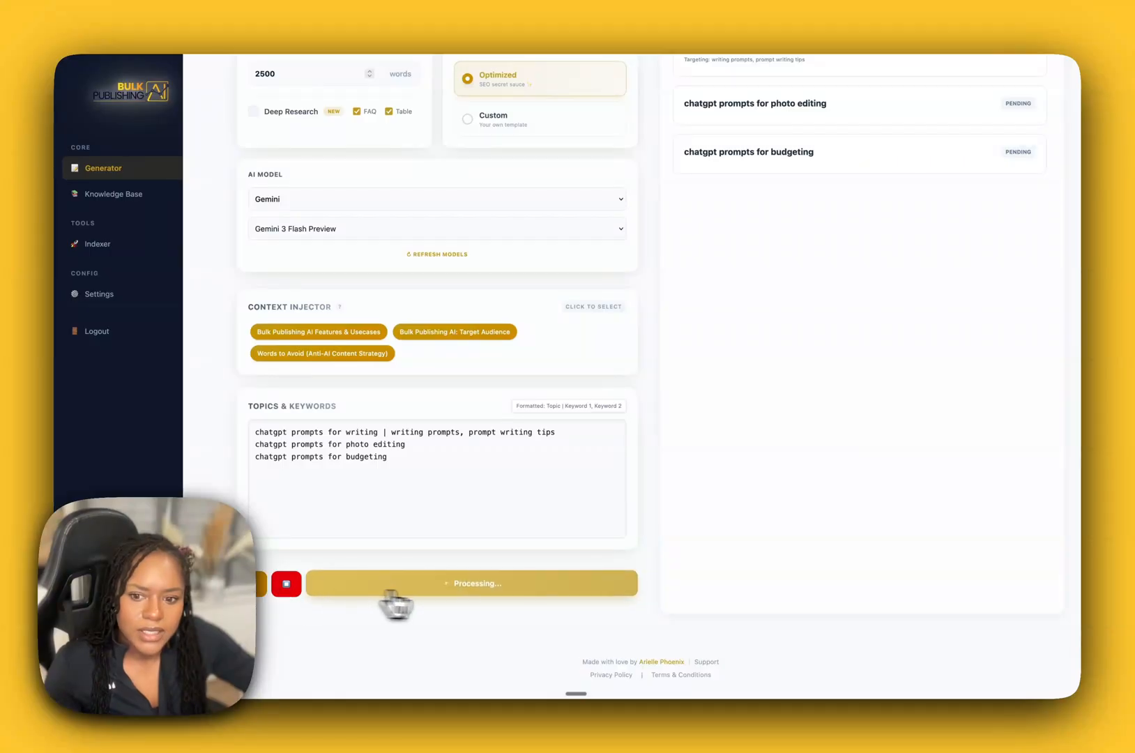
{"action": "scroll", "coordinate": [296, 596], "scroll_direction": "up", "scroll_amount": 2}
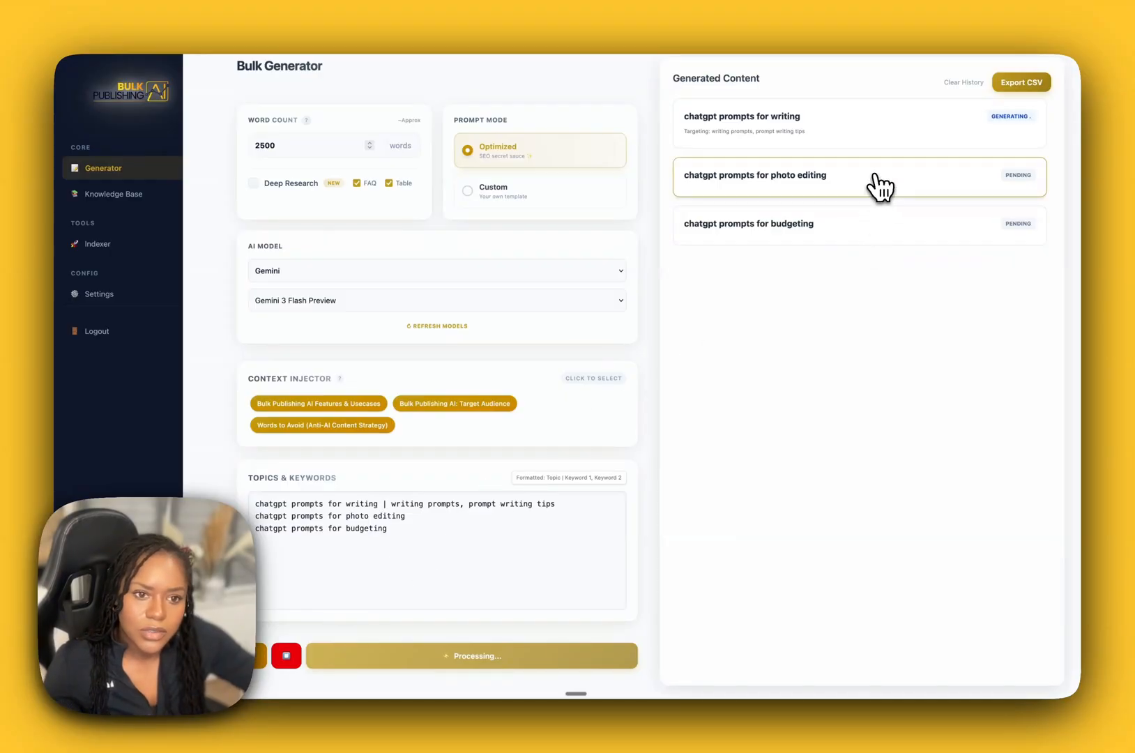
{"action": "scroll", "coordinate": [867, 293], "scroll_direction": "up", "scroll_amount": 1}
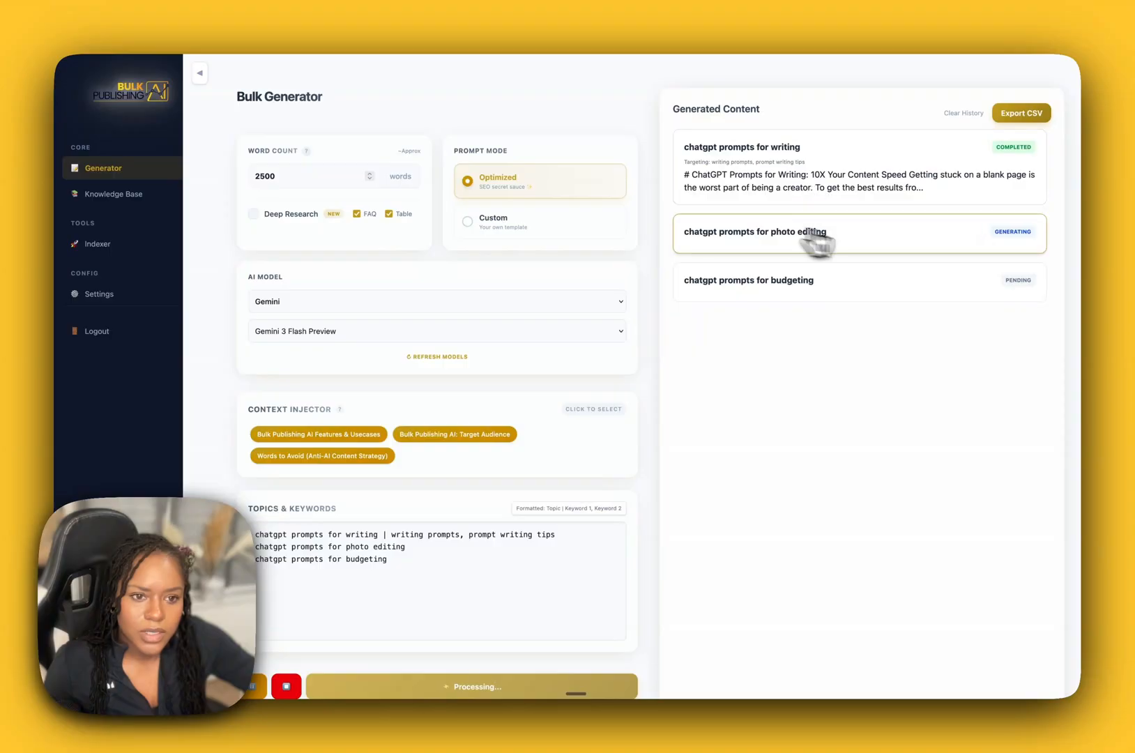
Open the generated "chatgpt prompts for writing" article and read its introduction, tldr and blogging prompt sections.
{"action": "left_click", "coordinate": [826, 196]}
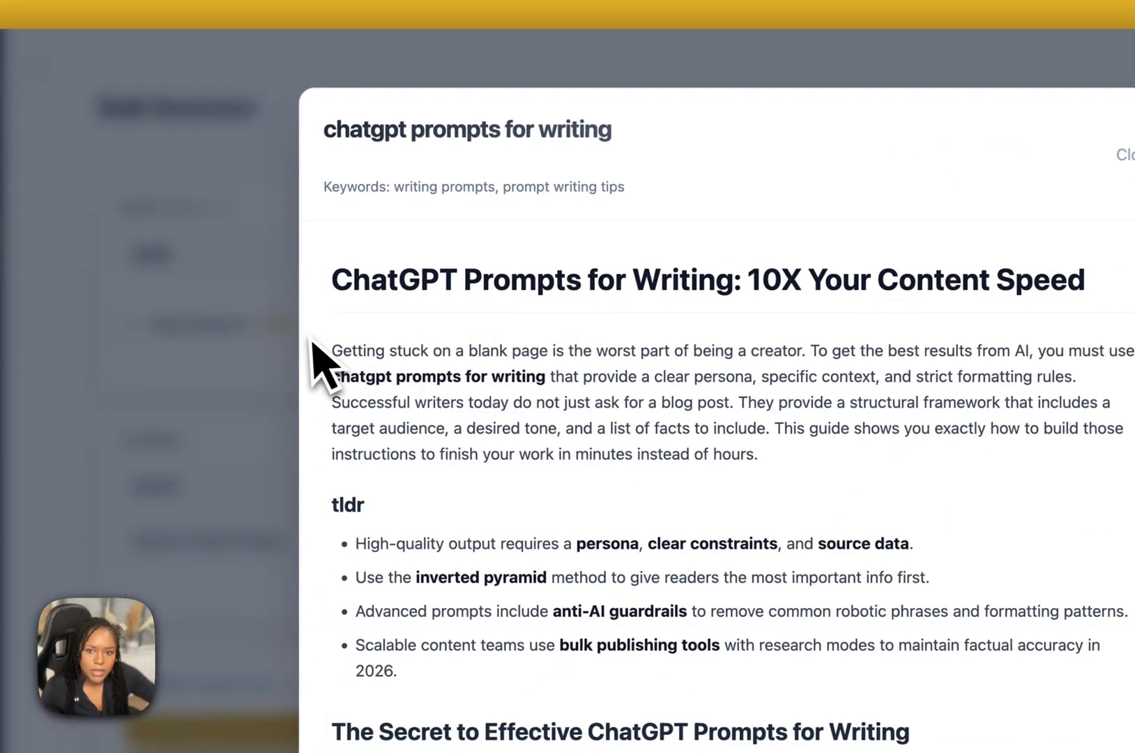
{"action": "left_click_drag", "start_coordinate": [159, 288], "coordinate": [714, 349]}
{"action": "left_click_drag", "start_coordinate": [802, 441], "coordinate": [302, 368]}
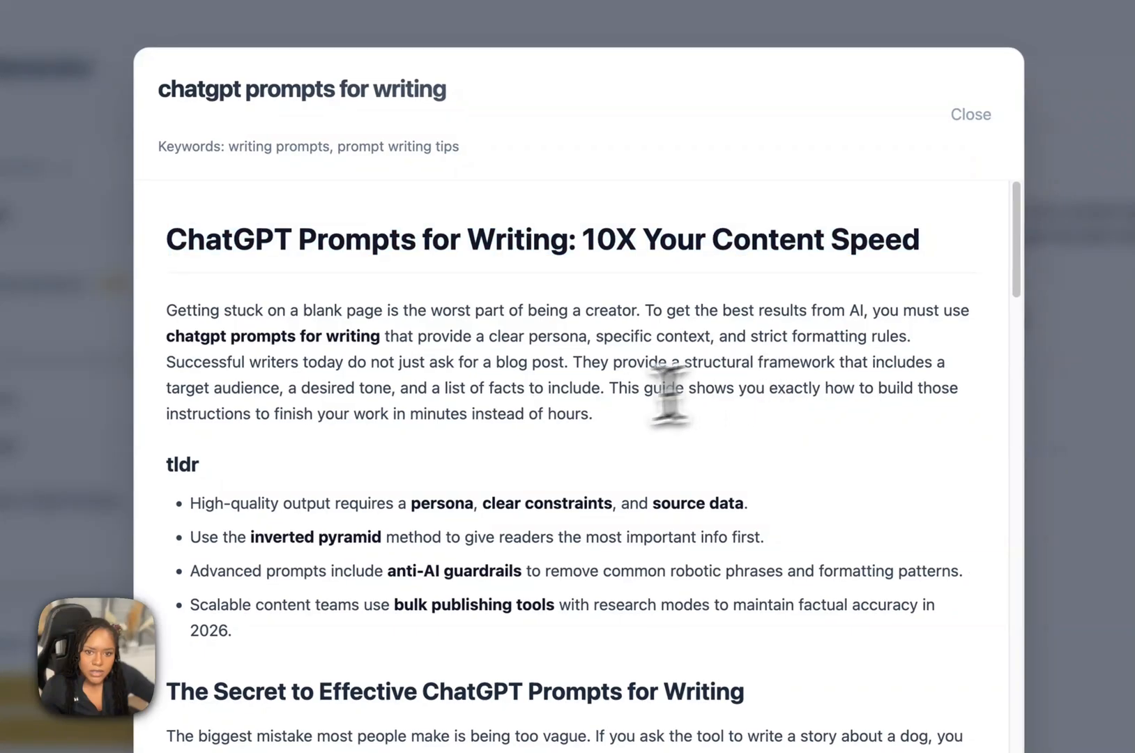
{"action": "scroll", "coordinate": [697, 418], "scroll_direction": "down", "scroll_amount": 3}
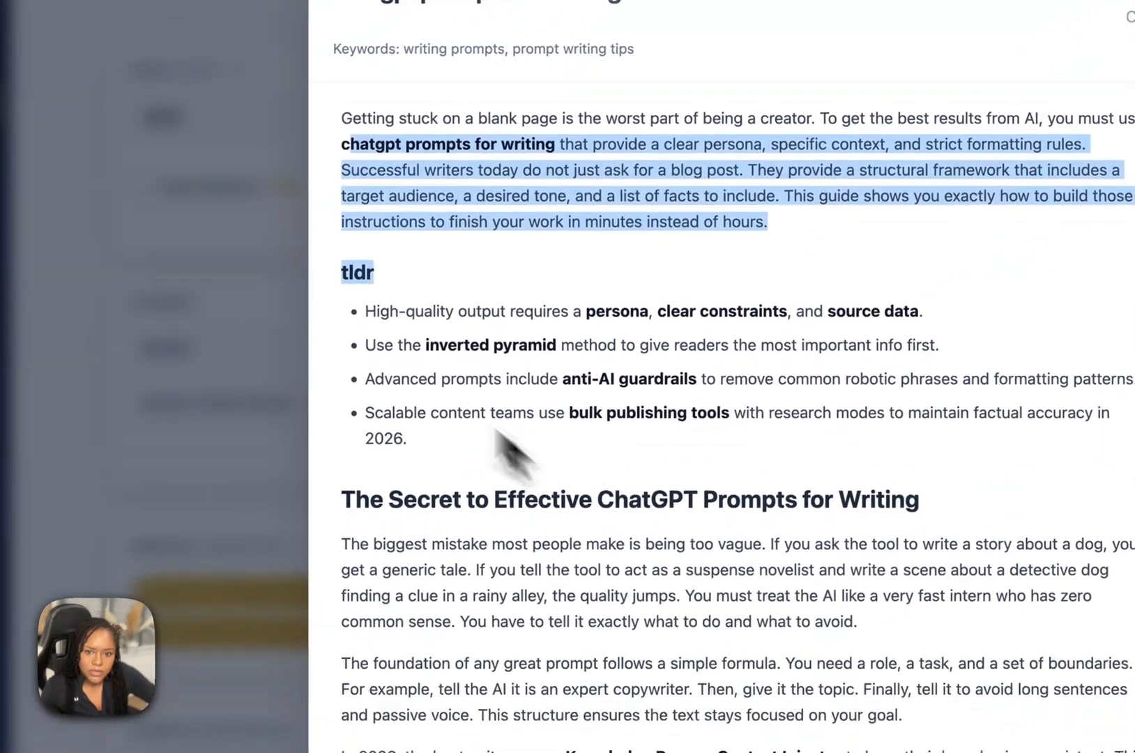
{"action": "left_click_drag", "start_coordinate": [496, 434], "coordinate": [374, 322]}
{"action": "scroll", "coordinate": [475, 432], "scroll_direction": "down", "scroll_amount": 1}
{"action": "scroll", "coordinate": [537, 512], "scroll_direction": "down", "scroll_amount": 3}
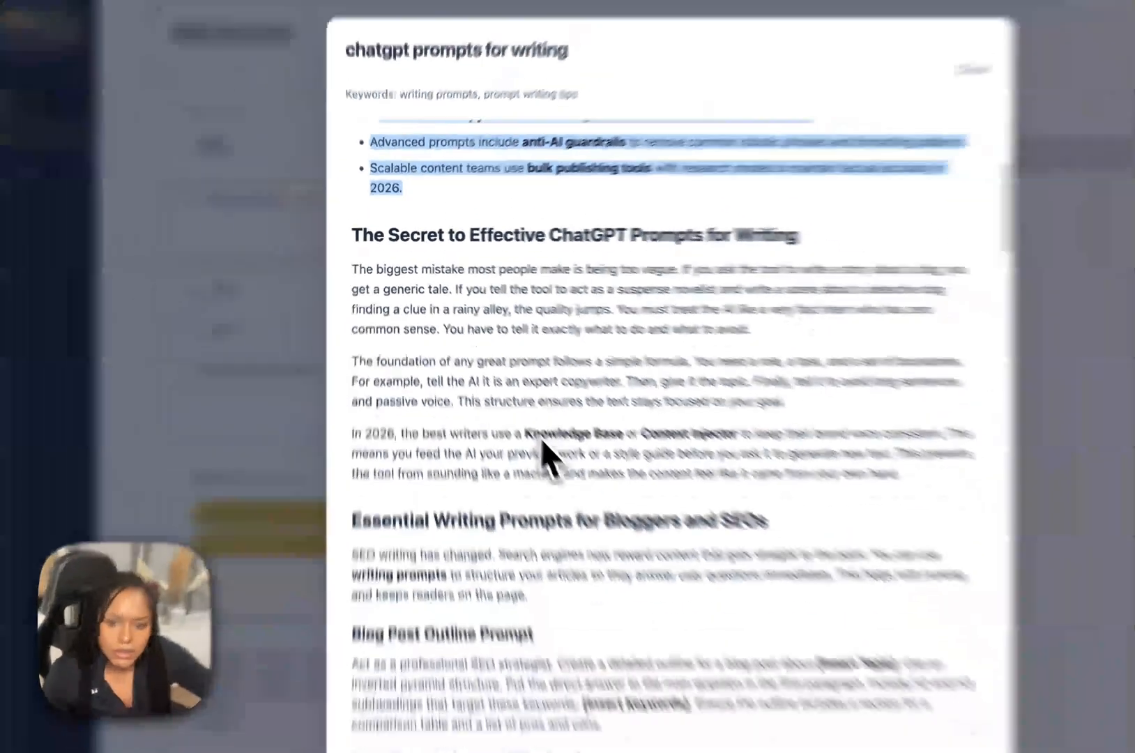
{"action": "scroll", "coordinate": [543, 442], "scroll_direction": "down", "scroll_amount": 10}
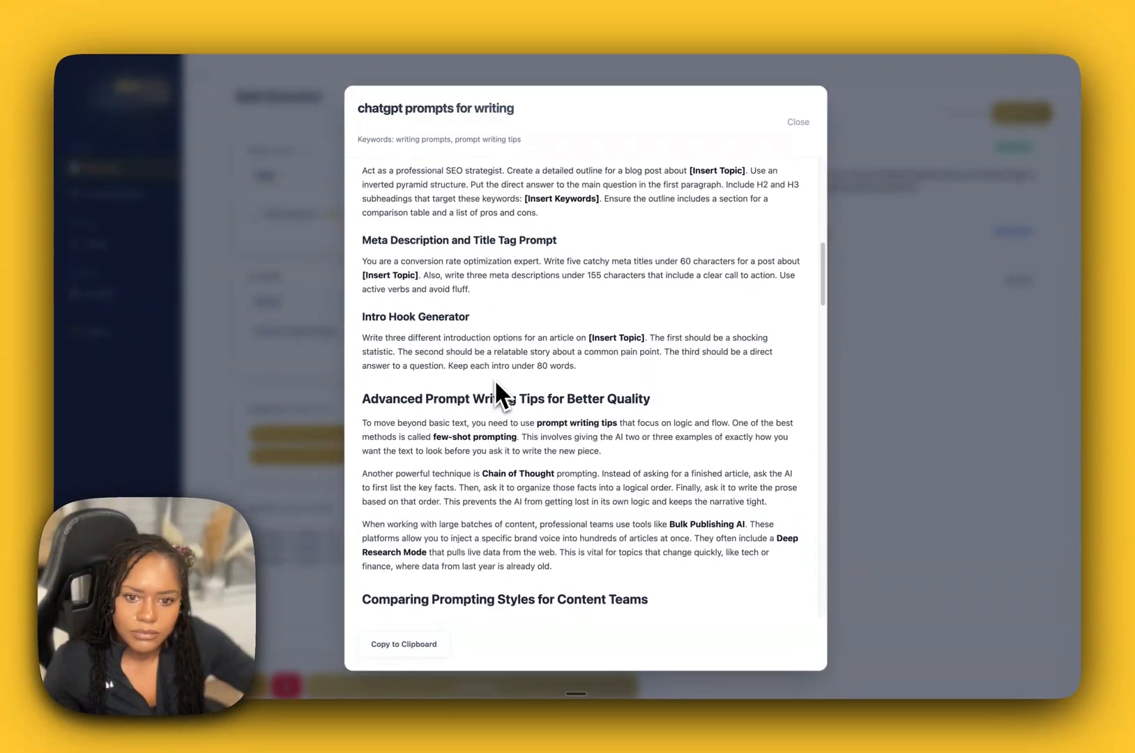
{"action": "scroll", "coordinate": [494, 394], "scroll_direction": "down", "scroll_amount": 5}
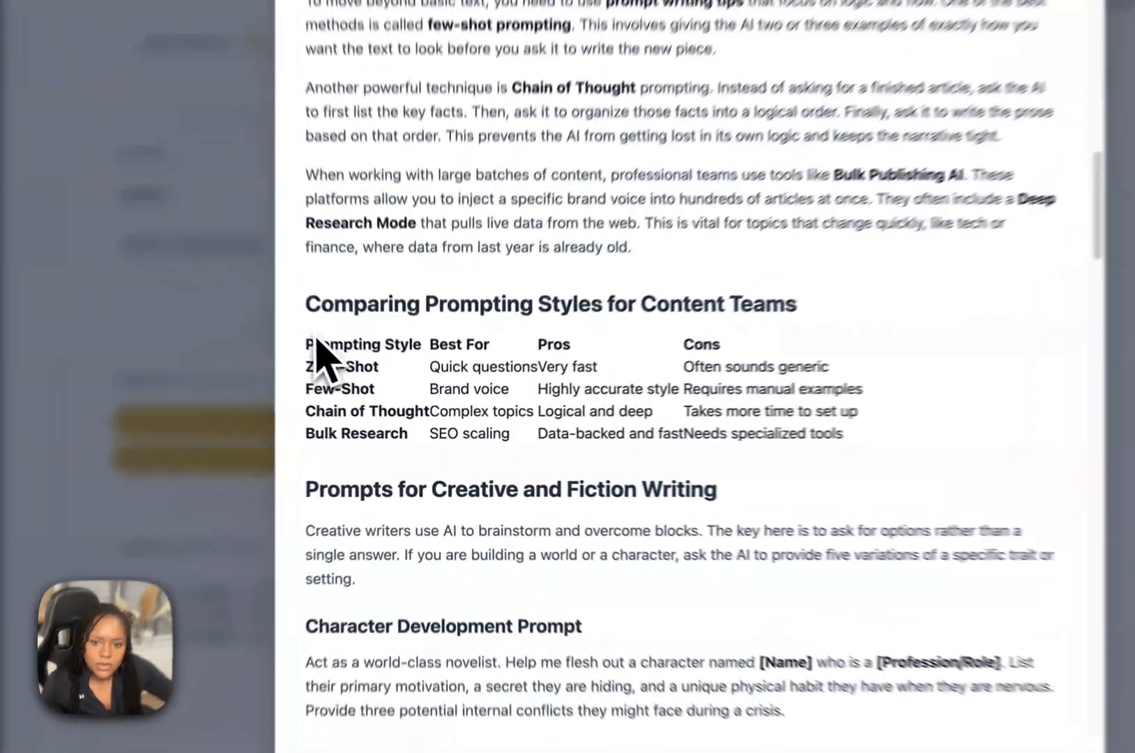
Examine the article's table comparing prompting styles and read the remaining sections down to the Frequently Asked Questions.
{"action": "left_click_drag", "start_coordinate": [364, 388], "coordinate": [717, 447]}
{"action": "left_click", "coordinate": [723, 451]}
{"action": "left_click_drag", "start_coordinate": [790, 418], "coordinate": [120, 294]}
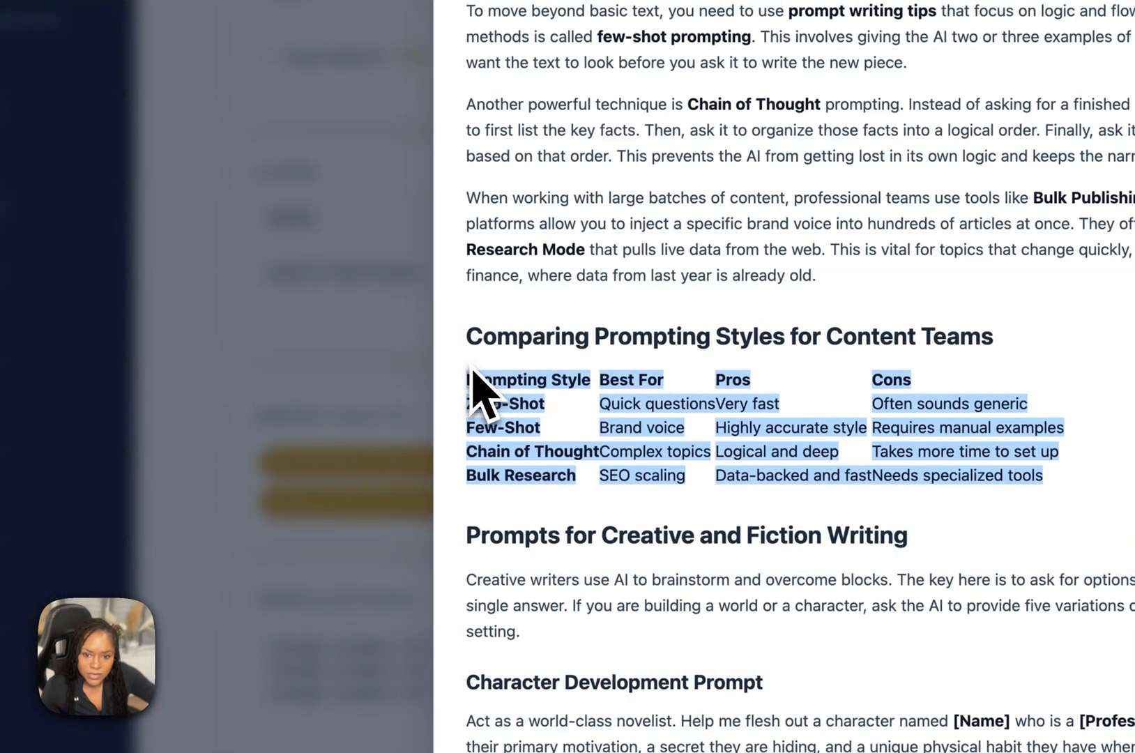
{"action": "left_click", "coordinate": [469, 360]}
{"action": "scroll", "coordinate": [498, 391], "scroll_direction": "down", "scroll_amount": 7}
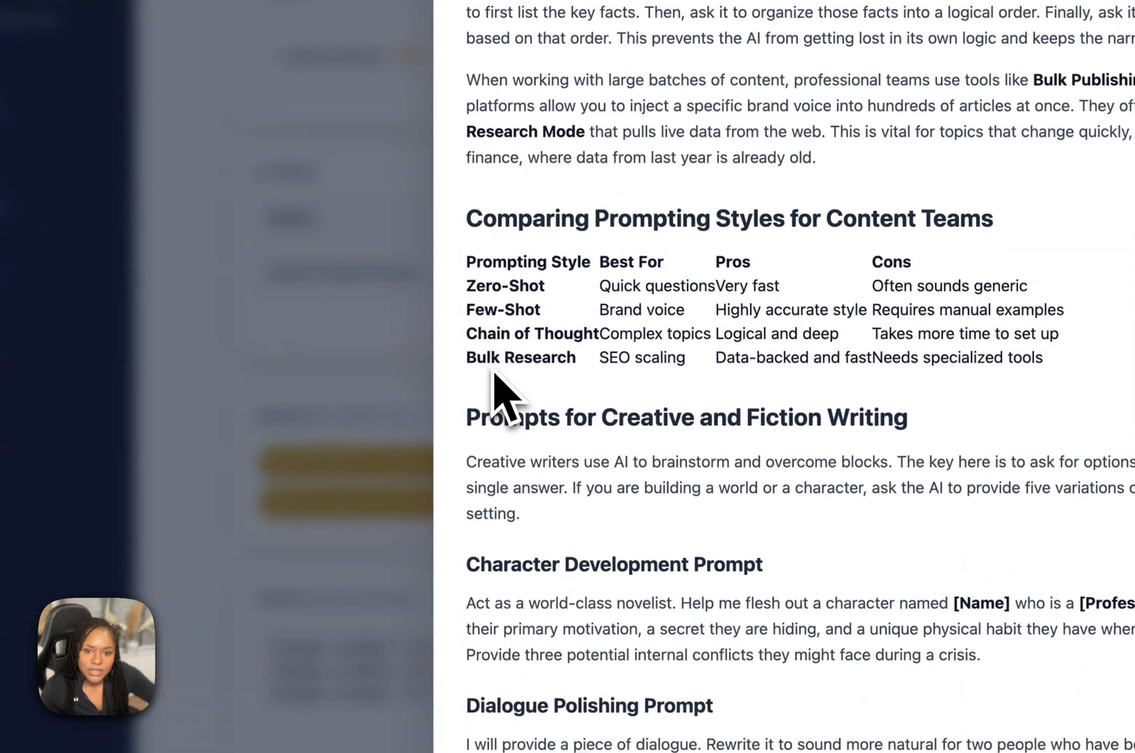
{"action": "scroll", "coordinate": [497, 380], "scroll_direction": "down", "scroll_amount": 5}
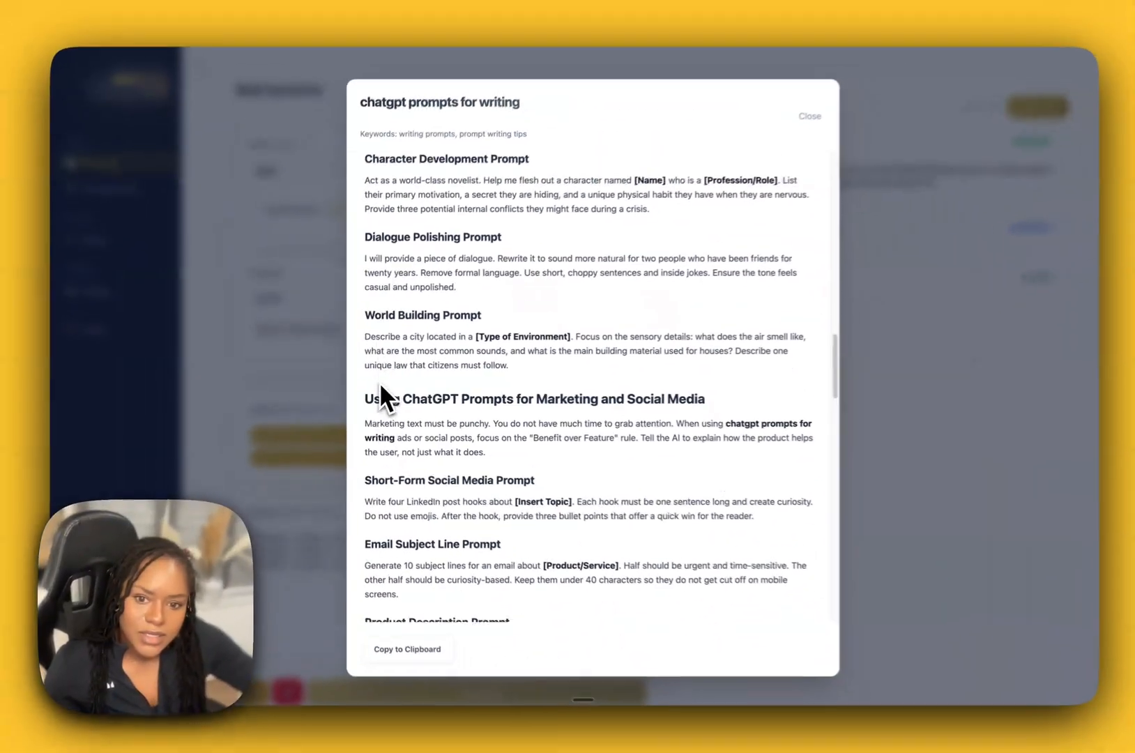
{"action": "scroll", "coordinate": [378, 387], "scroll_direction": "down", "scroll_amount": 10}
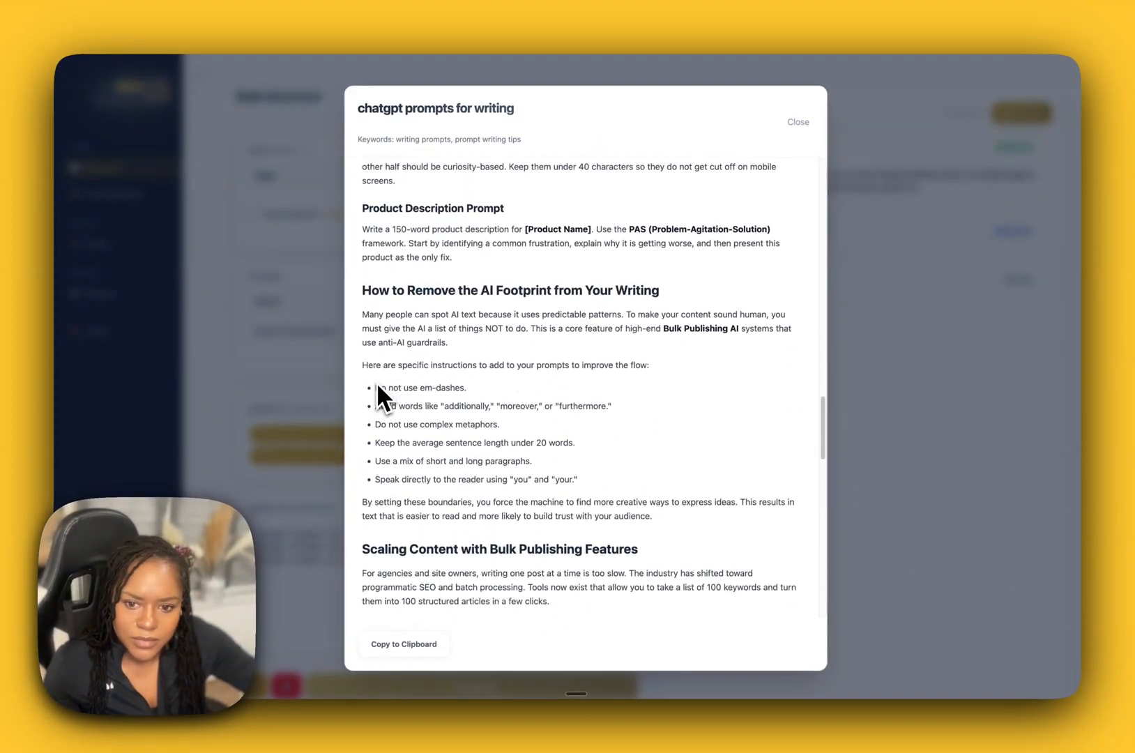
{"action": "scroll", "coordinate": [377, 388], "scroll_direction": "down", "scroll_amount": 17}
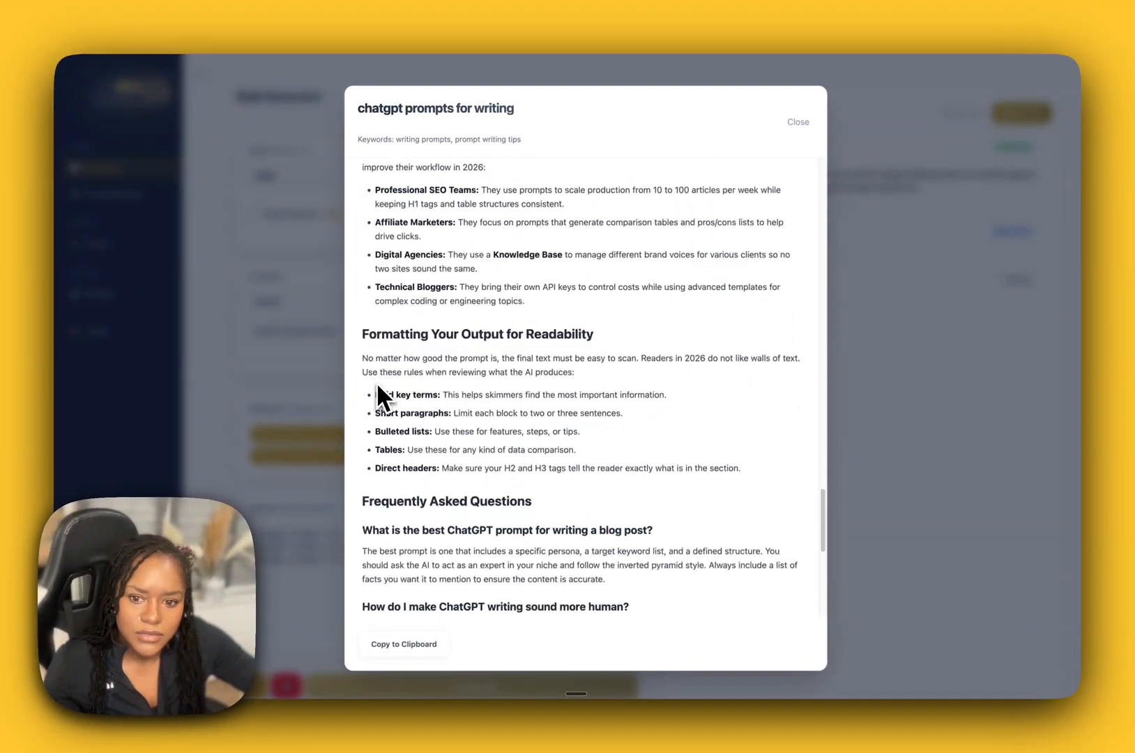
Read the article's Frequently Asked Questions through to the final answer about the inverted pyramid.
{"action": "scroll", "coordinate": [378, 384], "scroll_direction": "down", "scroll_amount": 5}
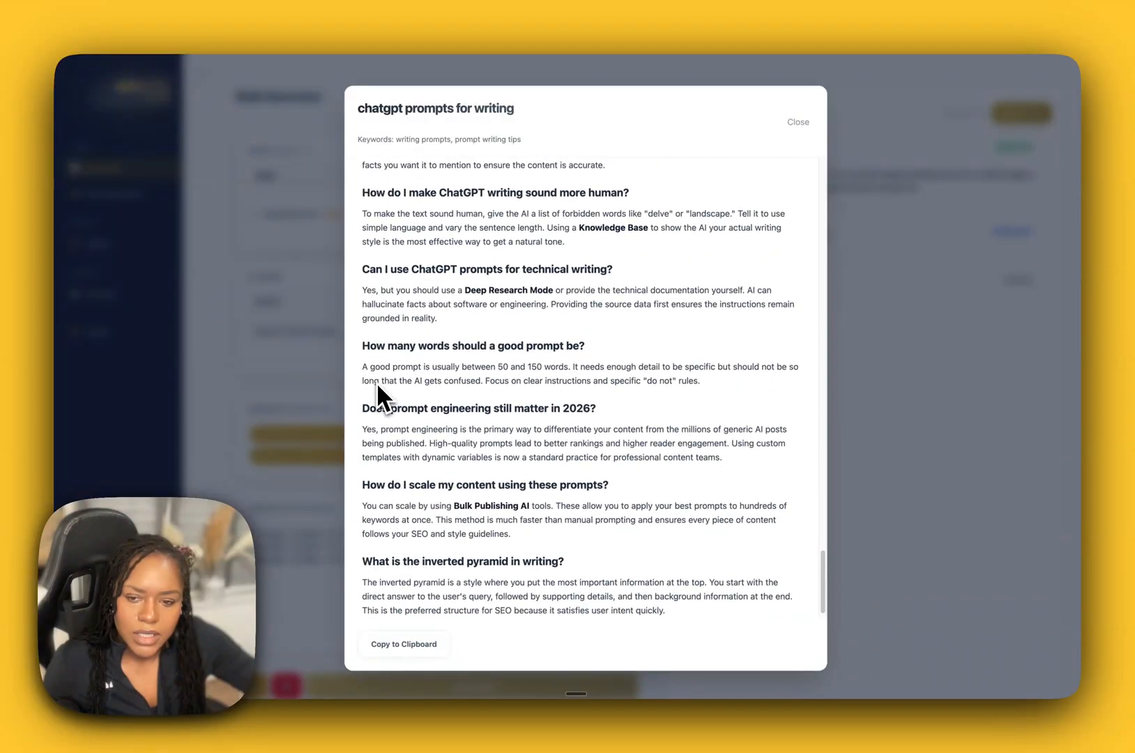
{"action": "scroll", "coordinate": [376, 382], "scroll_direction": "up", "scroll_amount": 3}
{"action": "left_click_drag", "start_coordinate": [362, 298], "coordinate": [557, 470]}
{"action": "scroll", "coordinate": [557, 470], "scroll_direction": "down", "scroll_amount": 2}
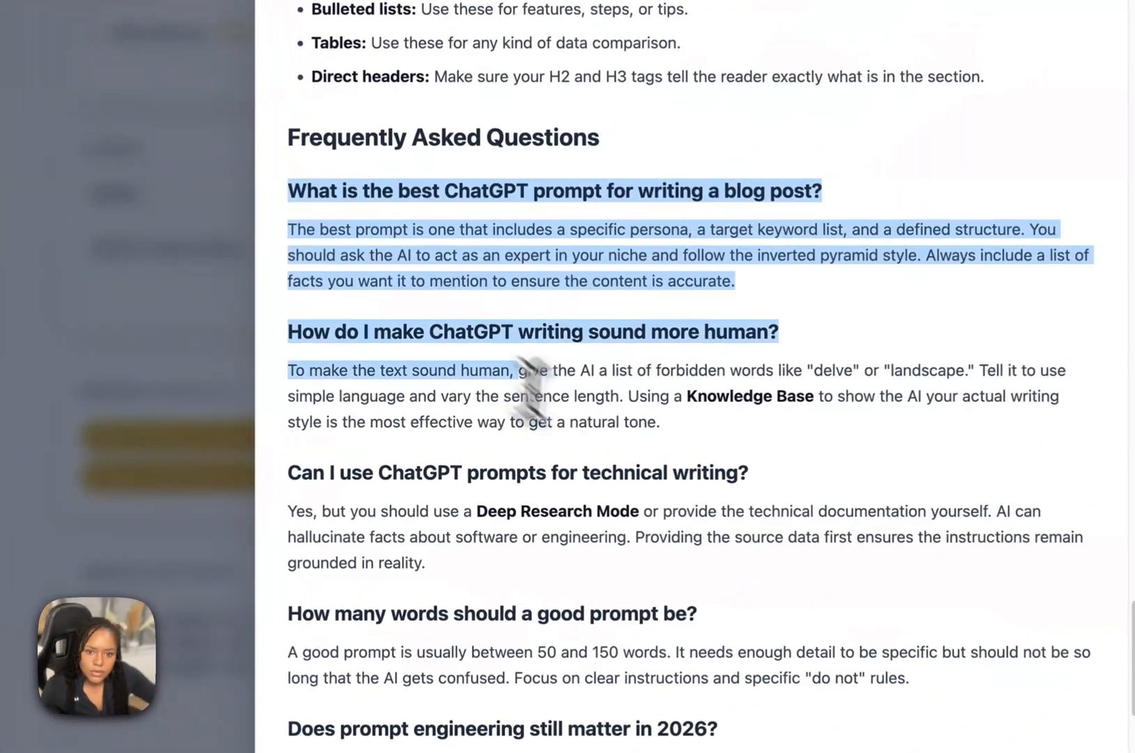
{"action": "scroll", "coordinate": [650, 506], "scroll_direction": "down", "scroll_amount": 3}
{"action": "left_click_drag", "start_coordinate": [650, 505], "coordinate": [711, 547]}
Copy the full "chatgpt prompts for writing" article to the clipboard and dismiss the confirmation.
{"action": "left_click", "coordinate": [875, 689]}
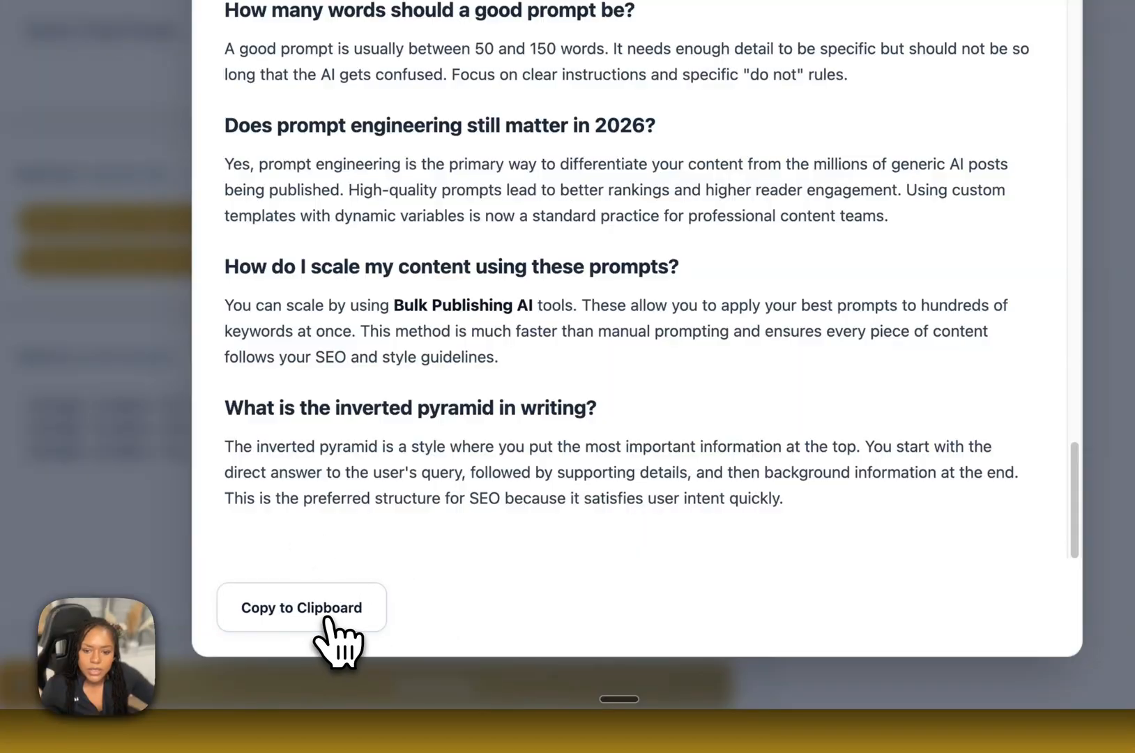
{"action": "left_click", "coordinate": [337, 628]}
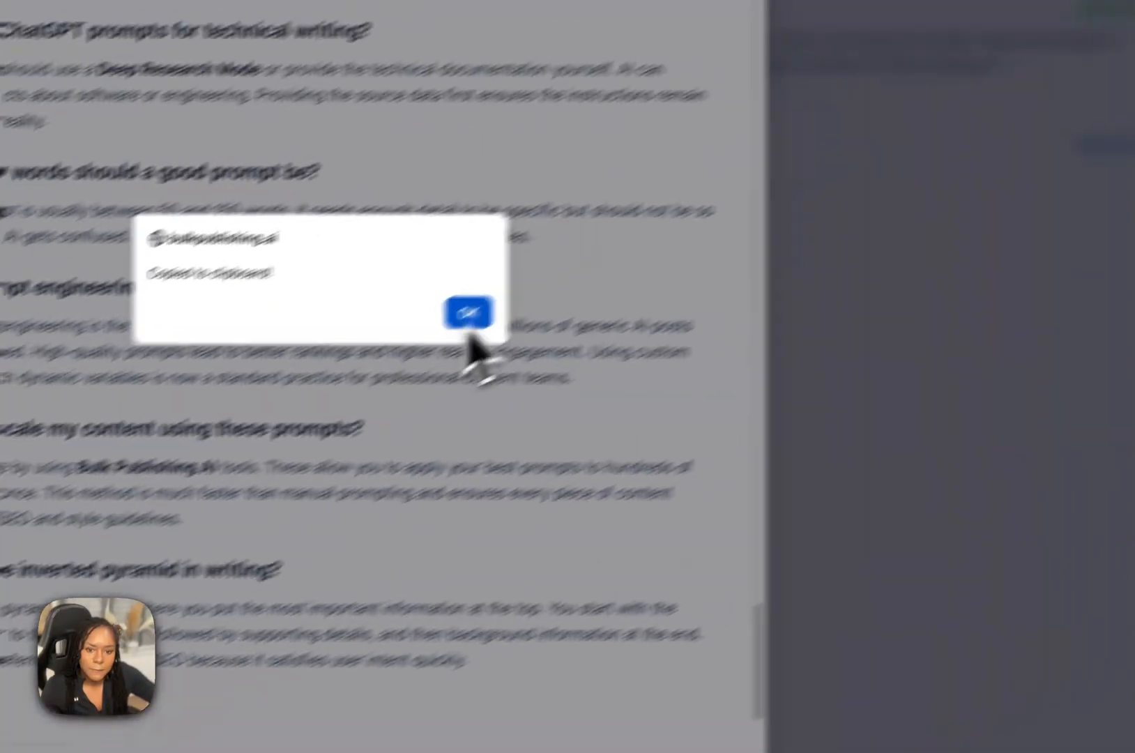
{"action": "left_click", "coordinate": [785, 151]}
Review the article again from its later sections back to the tldr list, and close it to return to the generated articles.
{"action": "scroll", "coordinate": [493, 392], "scroll_direction": "up", "scroll_amount": 15}
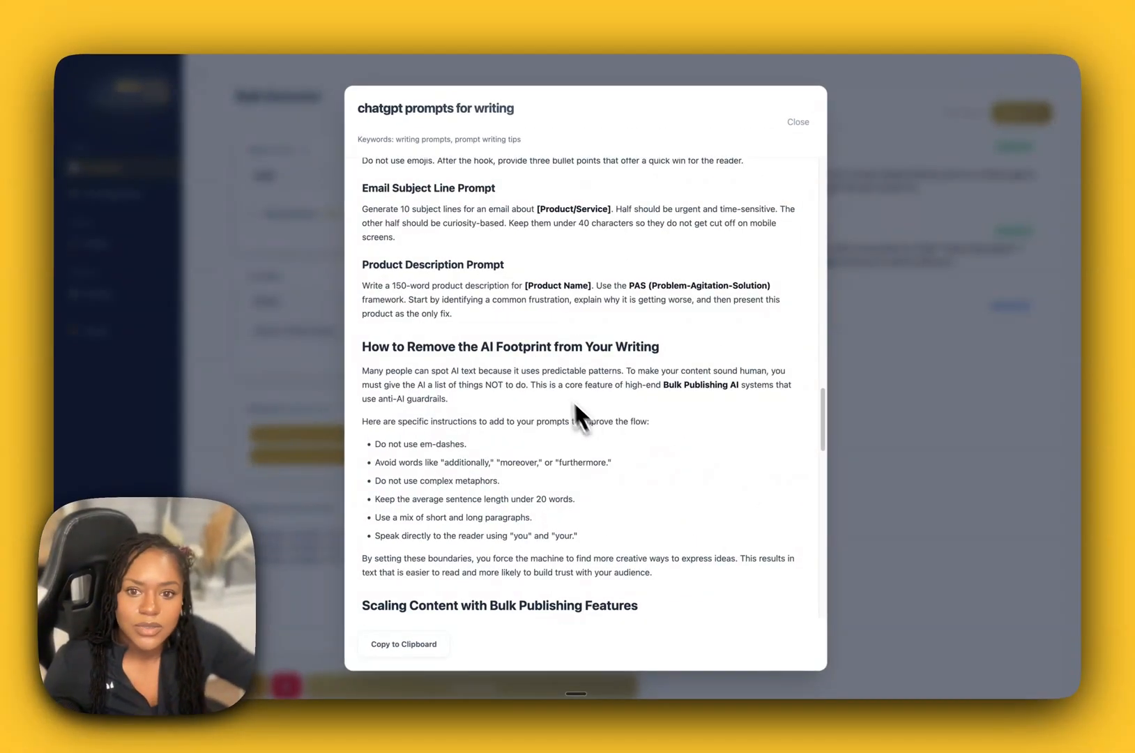
{"action": "scroll", "coordinate": [573, 401], "scroll_direction": "up", "scroll_amount": 10}
{"action": "scroll", "coordinate": [482, 225], "scroll_direction": "up", "scroll_amount": 10}
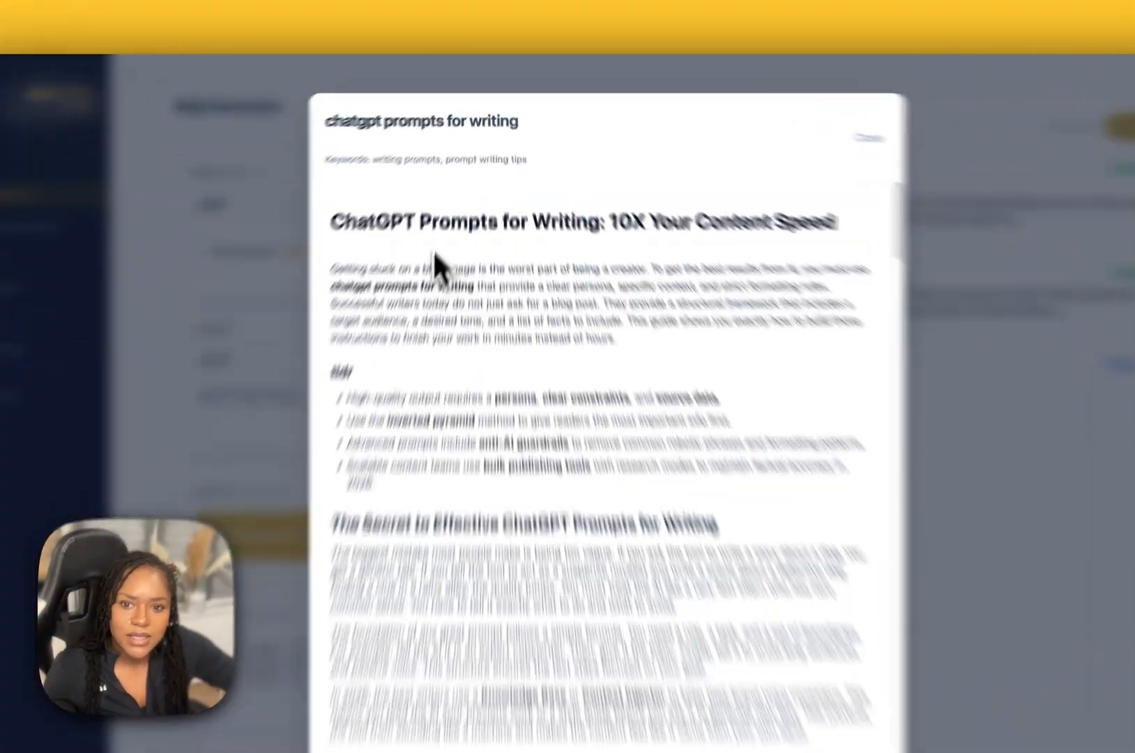
{"action": "left_click_drag", "start_coordinate": [392, 189], "coordinate": [506, 189]}
{"action": "left_click_drag", "start_coordinate": [575, 317], "coordinate": [927, 305]}
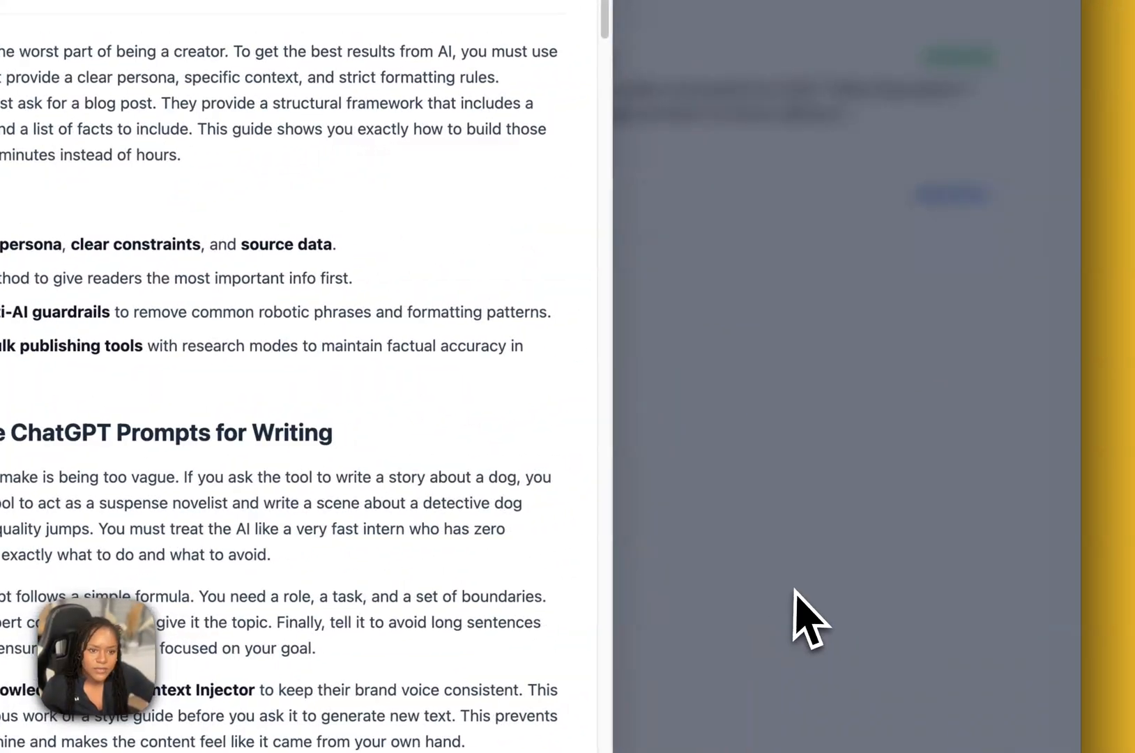
{"action": "left_click", "coordinate": [808, 621]}
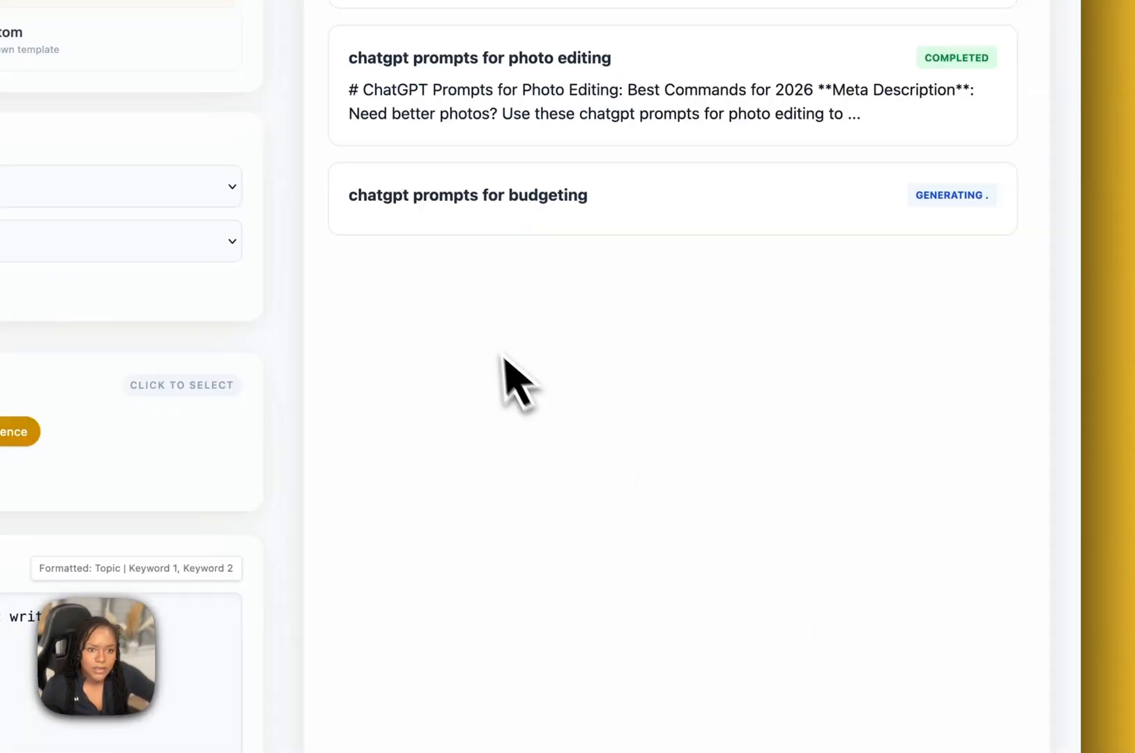